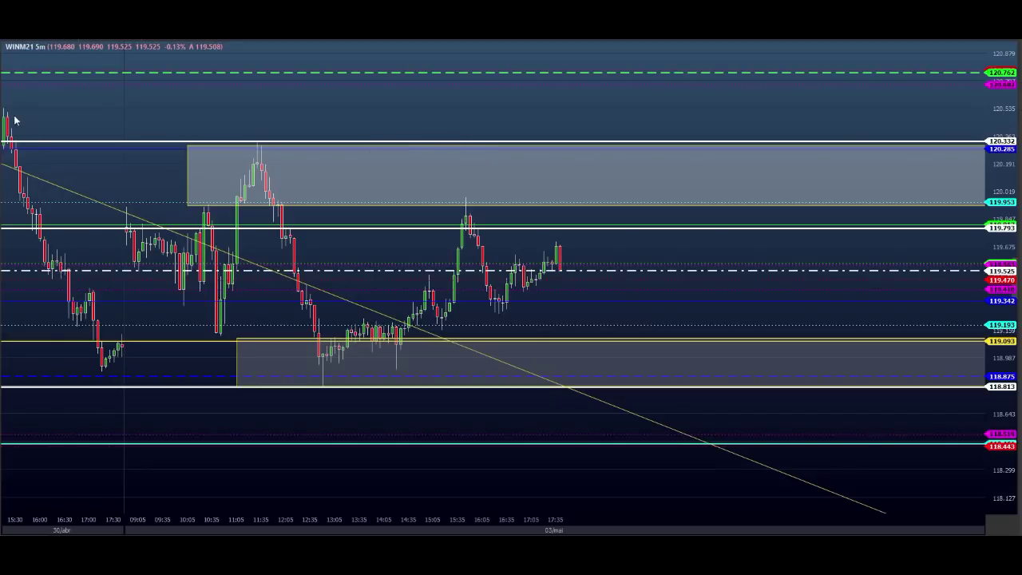
# Draw arrows over the previous session's fall, the 120.285 level and the first drop after the 09:05 open.
pyautogui.moveTo(10, 110); pyautogui.dragTo(143, 373)
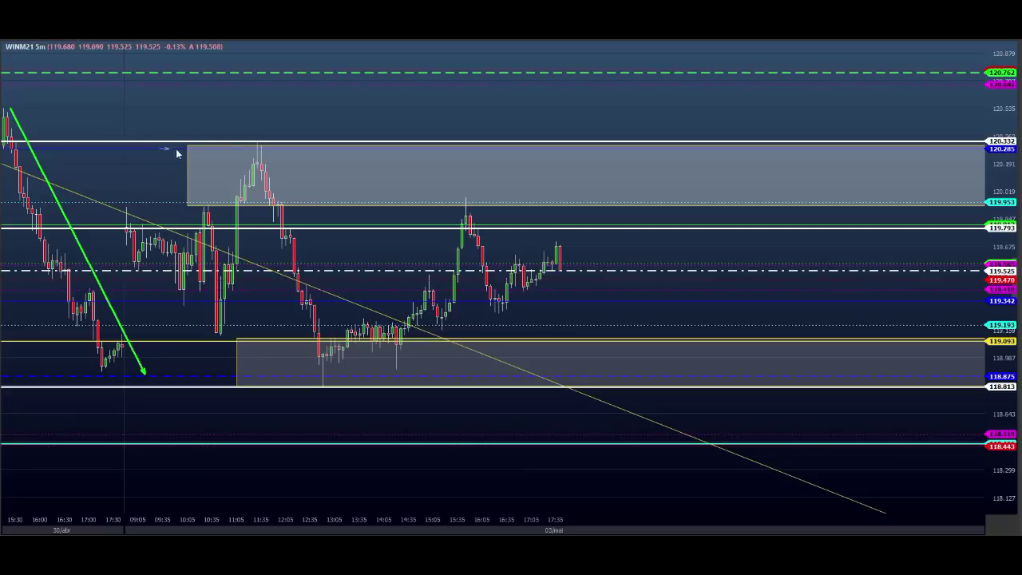
pyautogui.moveTo(176, 149); pyautogui.dragTo(233, 149)
pyautogui.moveTo(115, 235)
pyautogui.mouseDown()
pyautogui.moveTo(142, 231)
pyautogui.moveTo(141, 268)
pyautogui.mouseUp()
pyautogui.moveTo(130, 257); pyautogui.dragTo(192, 319)
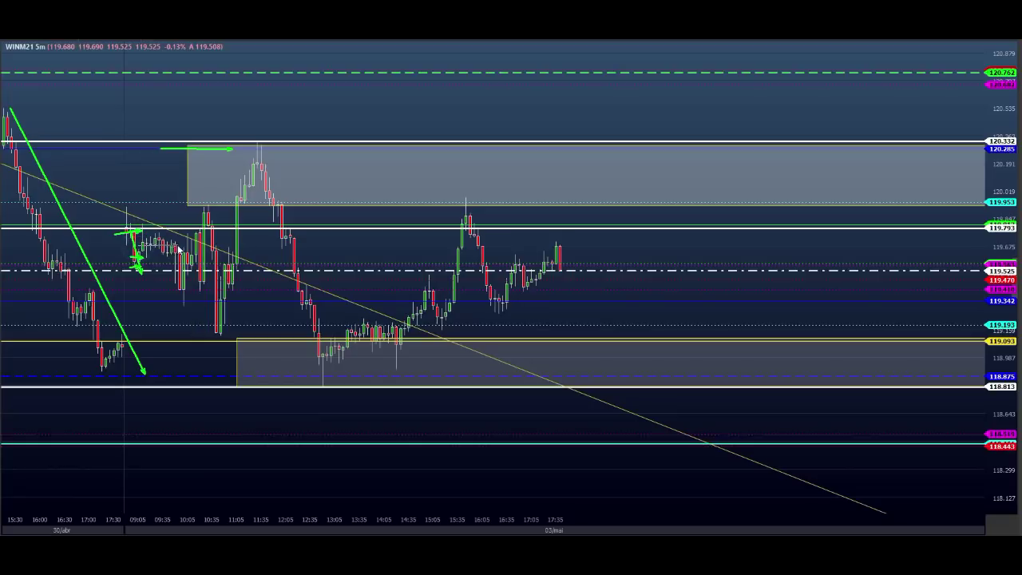
# Draw arrows over the sideways range after the open, the fall into the 10:05 low and the 119.193 level.
pyautogui.moveTo(139, 245); pyautogui.dragTo(178, 245)
pyautogui.click(186, 327)
pyautogui.moveTo(171, 319); pyautogui.dragTo(185, 326)
pyautogui.moveTo(174, 245)
pyautogui.mouseDown()
pyautogui.moveTo(181, 294)
pyautogui.moveTo(199, 289)
pyautogui.mouseUp()
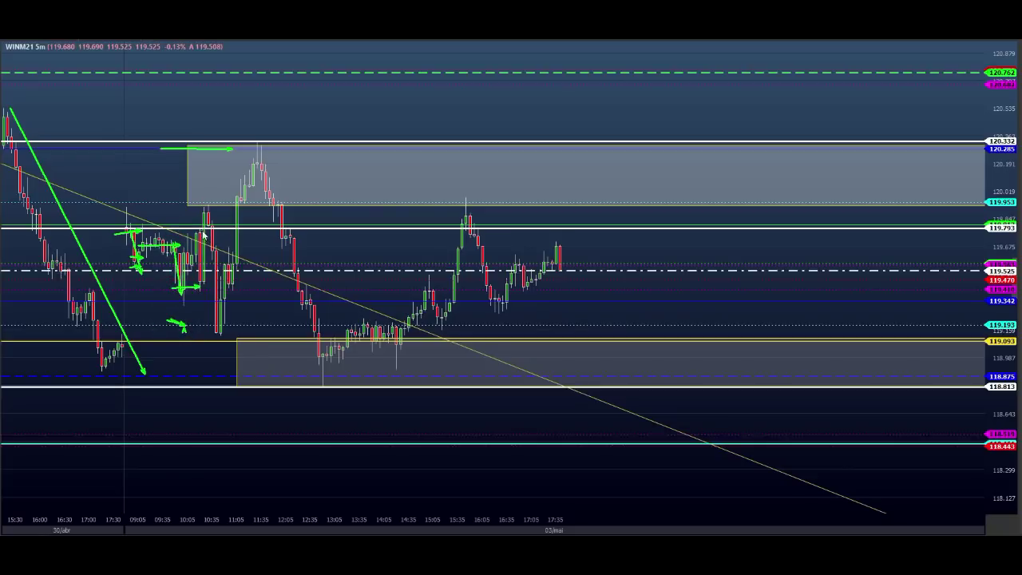
# Add short arrows at the swing levels around 10:05 to 10:35 and at the 120.285, 119.953 and 119.193 levels.
pyautogui.click(189, 260)
pyautogui.moveTo(207, 263); pyautogui.dragTo(212, 260)
pyautogui.moveTo(177, 303); pyautogui.dragTo(207, 304)
pyautogui.moveTo(209, 158); pyautogui.dragTo(240, 148)
pyautogui.moveTo(193, 206)
pyautogui.mouseDown()
pyautogui.moveTo(215, 206)
pyautogui.moveTo(149, 206)
pyautogui.mouseUp()
pyautogui.moveTo(162, 318); pyautogui.dragTo(151, 329)
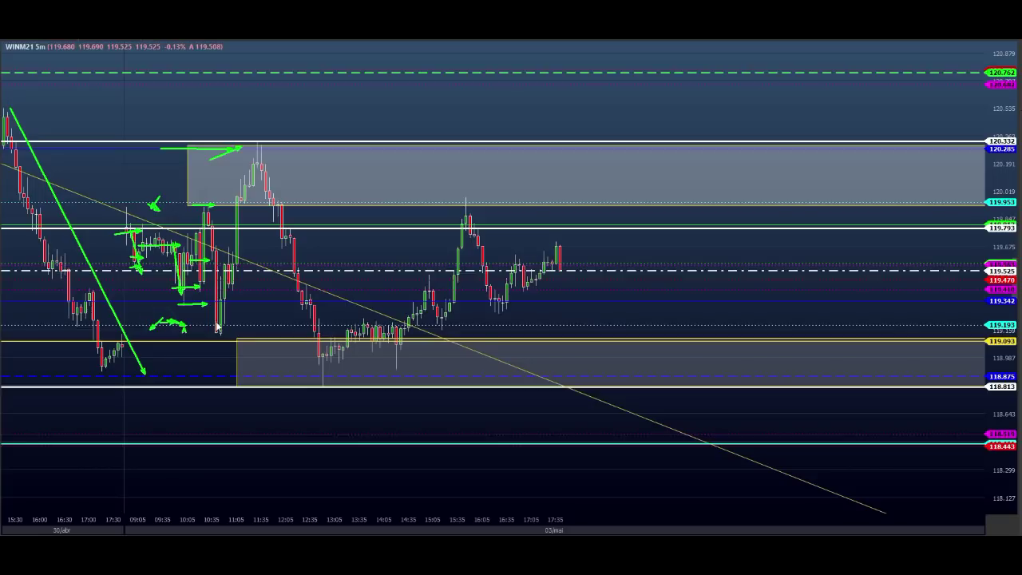
# Draw a rising arrow from the 10:35 low to the top at 120.332, mark that top, and clear all arrows.
pyautogui.moveTo(223, 324); pyautogui.dragTo(270, 149)
pyautogui.click(222, 146)
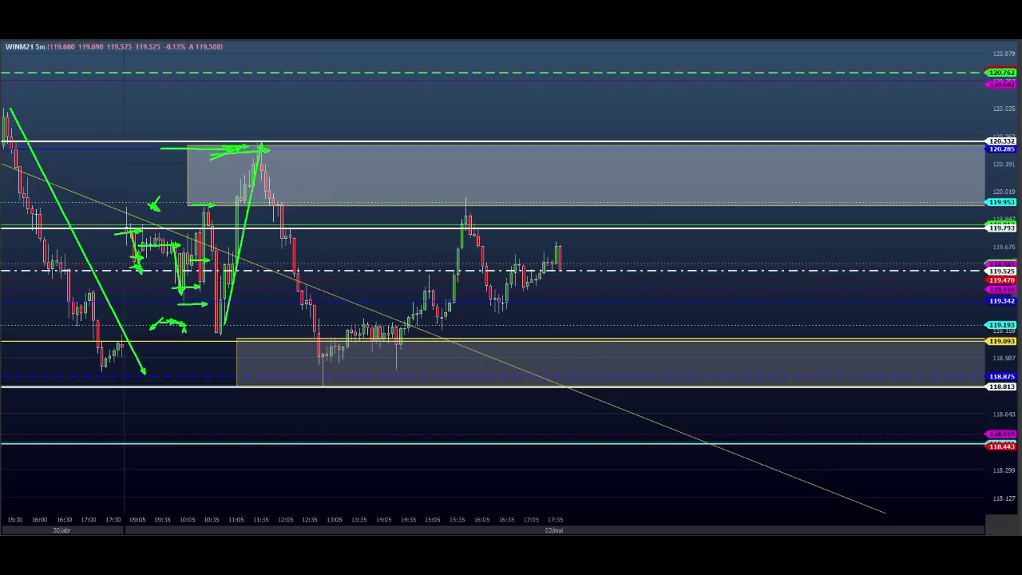
pyautogui.press('e')
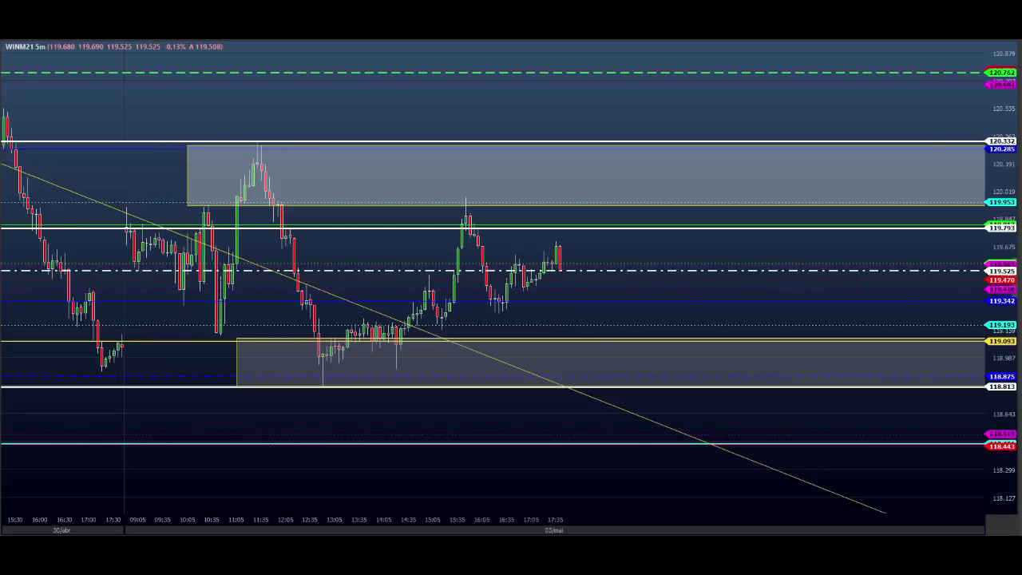
# Draw arrows at the 11:35 top, across the upper zone and at 119.793, and box the price area around 119.525.
pyautogui.moveTo(226, 150); pyautogui.dragTo(254, 144)
pyautogui.moveTo(226, 175); pyautogui.dragTo(326, 173)
pyautogui.moveTo(258, 246); pyautogui.dragTo(291, 232)
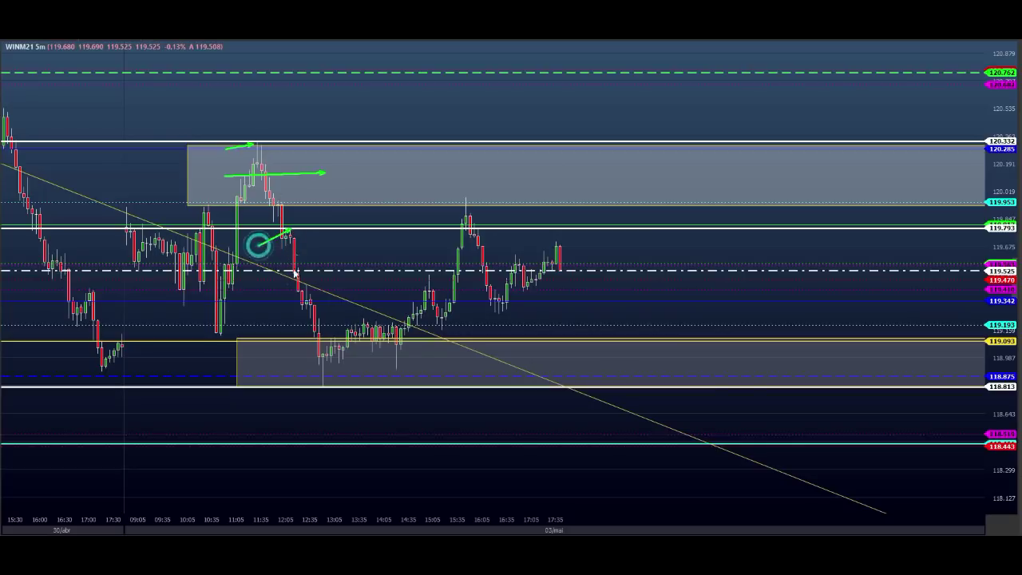
pyautogui.moveTo(286, 277)
pyautogui.mouseDown()
pyautogui.moveTo(287, 264)
pyautogui.moveTo(308, 265)
pyautogui.moveTo(286, 264)
pyautogui.moveTo(318, 271)
pyautogui.mouseUp()
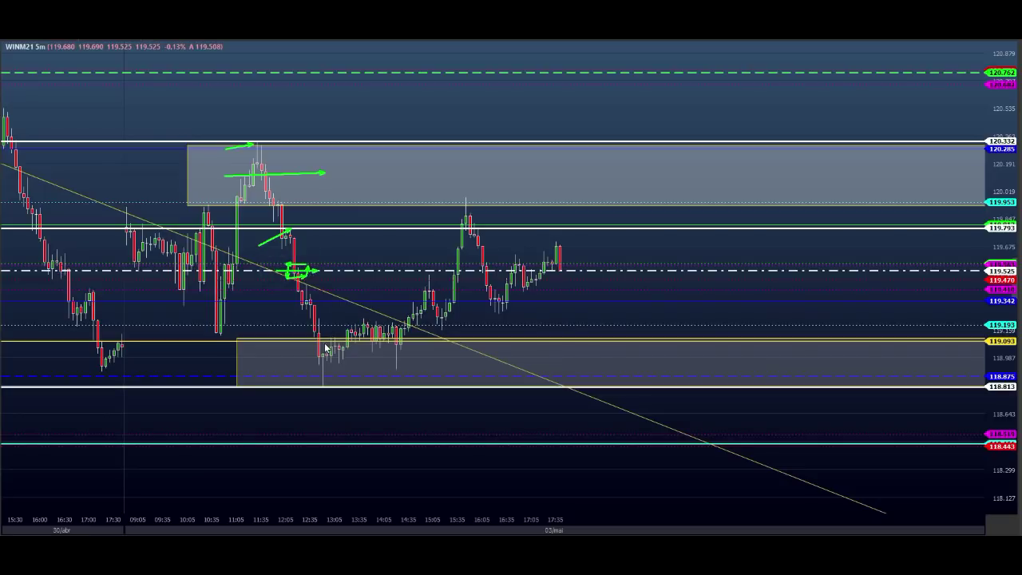
# Draw horizontal arrows through the lower zone from the previous day's low to the 13:05 candles, and clear all arrows.
pyautogui.moveTo(84, 353); pyautogui.dragTo(354, 354)
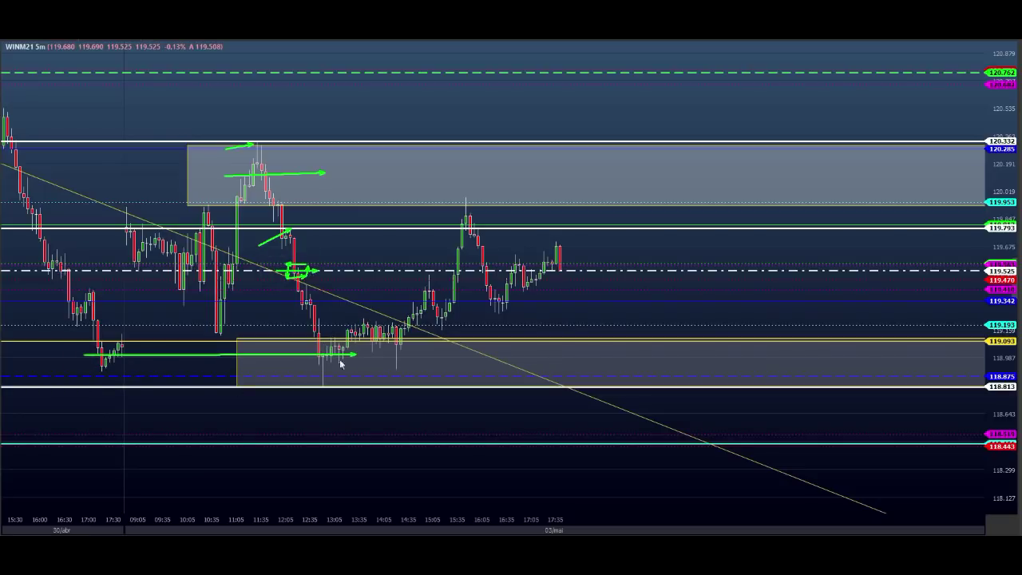
pyautogui.moveTo(276, 361); pyautogui.dragTo(339, 364)
pyautogui.press('Escape')
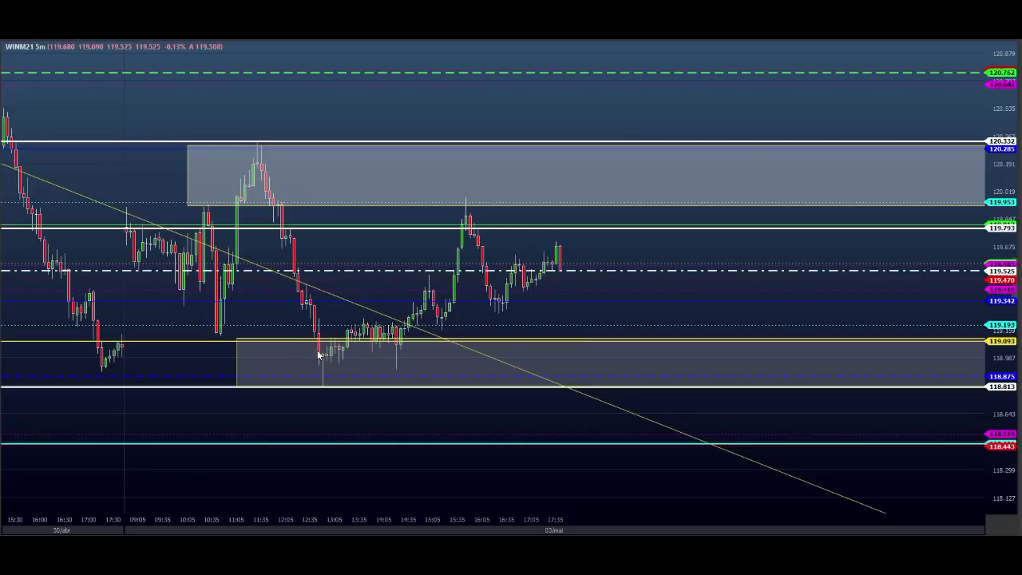
# Draw horizontal arrows in the lower zone and a zigzag of arrows following the rise from its lows up to 119.953.
pyautogui.moveTo(318, 350); pyautogui.dragTo(449, 350)
pyautogui.moveTo(326, 355); pyautogui.dragTo(369, 326)
pyautogui.moveTo(392, 366); pyautogui.dragTo(391, 365)
pyautogui.moveTo(371, 367)
pyautogui.mouseDown()
pyautogui.moveTo(428, 366)
pyautogui.moveTo(399, 365)
pyautogui.moveTo(446, 323)
pyautogui.moveTo(465, 201)
pyautogui.mouseUp()
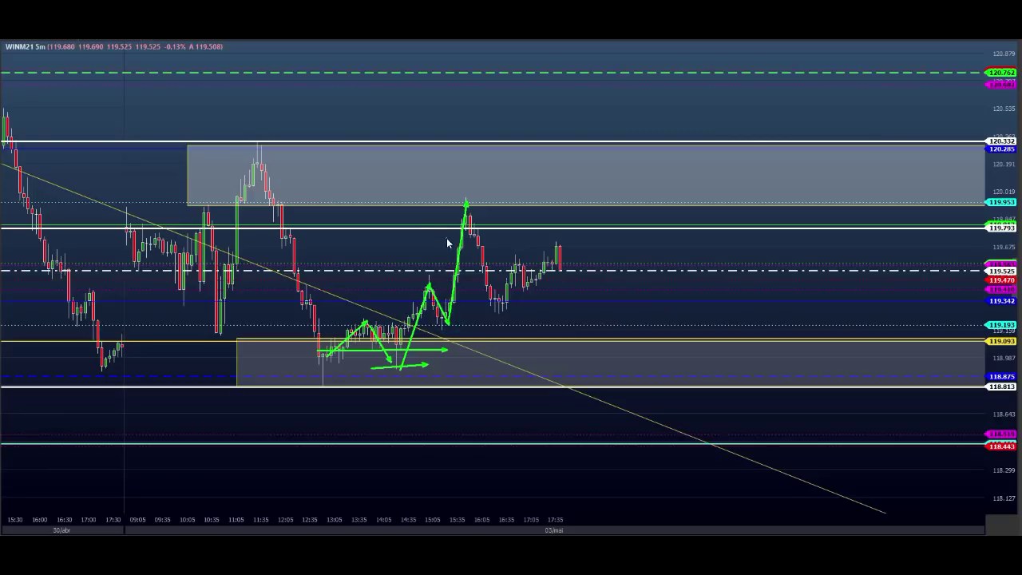
# Mark the last rising leg and its peak at 119.953 with short arrows, and clear all arrows.
pyautogui.moveTo(437, 243); pyautogui.dragTo(449, 261)
pyautogui.moveTo(441, 210)
pyautogui.mouseDown()
pyautogui.moveTo(478, 231)
pyautogui.moveTo(473, 203)
pyautogui.mouseUp()
pyautogui.press('Escape')
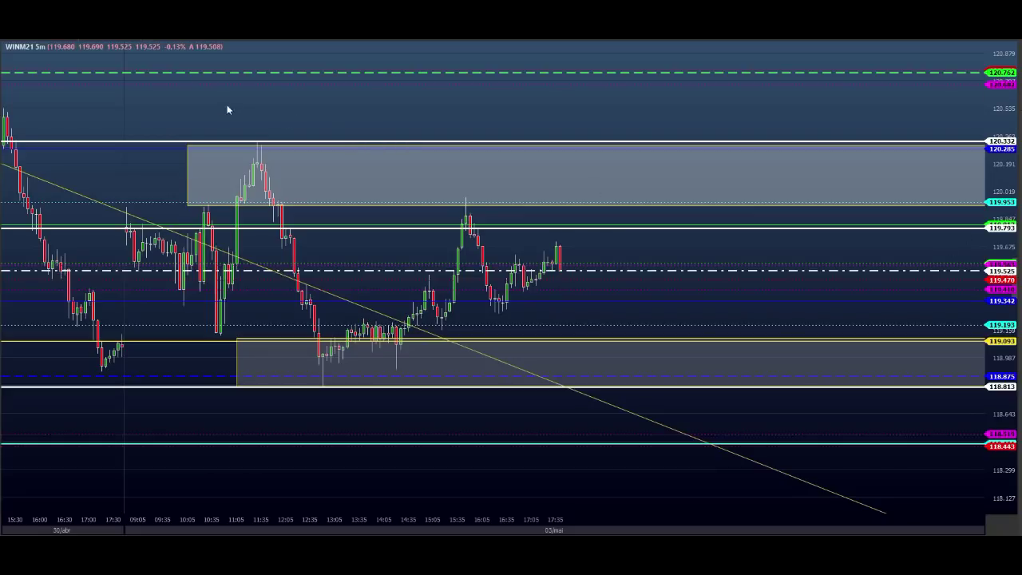
# Draw arrows pointing at the upper zone's top and the lower zone's bottom, and mark the 120.332 and 120.762 levels.
pyautogui.moveTo(222, 102)
pyautogui.mouseDown()
pyautogui.moveTo(256, 144)
pyautogui.moveTo(303, 158)
pyautogui.mouseUp()
pyautogui.moveTo(291, 421)
pyautogui.mouseDown()
pyautogui.moveTo(305, 404)
pyautogui.moveTo(362, 405)
pyautogui.mouseUp()
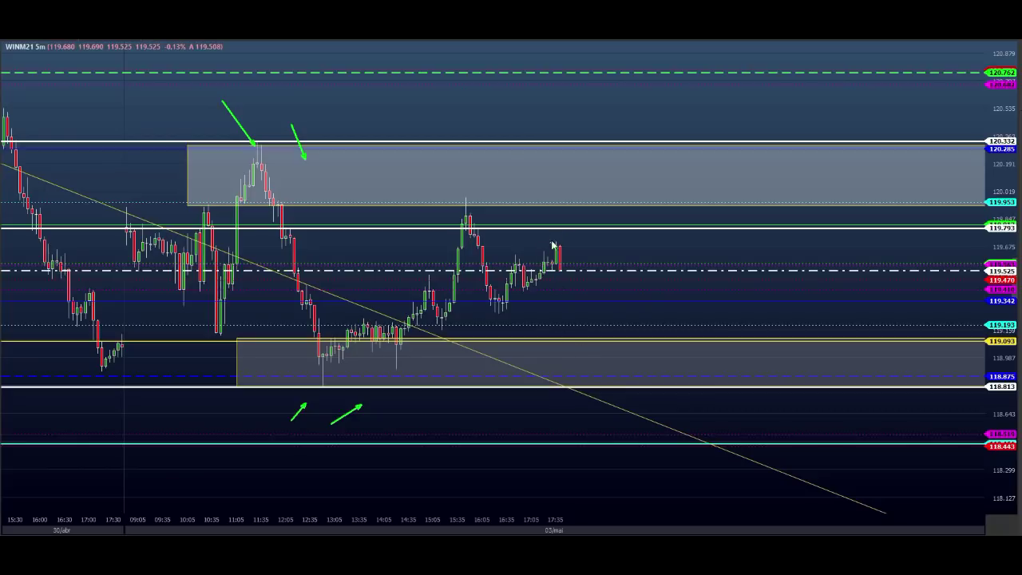
pyautogui.moveTo(611, 135); pyautogui.dragTo(662, 142)
pyautogui.moveTo(682, 72)
pyautogui.mouseDown()
pyautogui.moveTo(680, 87)
pyautogui.moveTo(707, 88)
pyautogui.moveTo(709, 77)
pyautogui.mouseUp()
pyautogui.moveTo(712, 74)
pyautogui.mouseDown()
pyautogui.moveTo(691, 71)
pyautogui.moveTo(757, 77)
pyautogui.mouseUp()
pyautogui.moveTo(678, 84); pyautogui.dragTo(722, 85)
pyautogui.moveTo(648, 132); pyautogui.dragTo(661, 132)
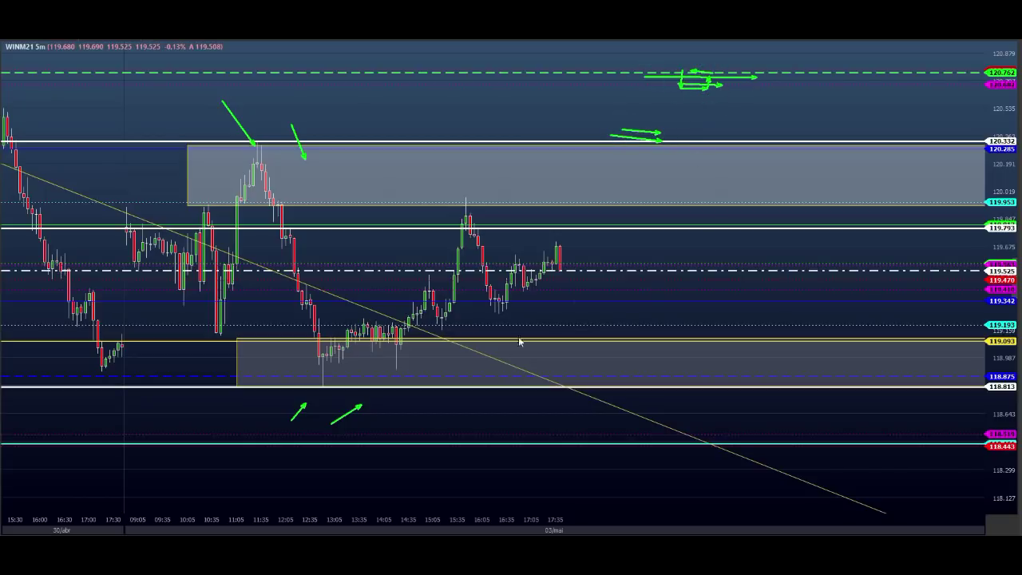
# Draw two long rising trend arrows from the lows in the lower zone toward 119.793 and past 120.332.
pyautogui.moveTo(308, 394)
pyautogui.mouseDown()
pyautogui.moveTo(449, 366)
pyautogui.moveTo(854, 225)
pyautogui.mouseUp()
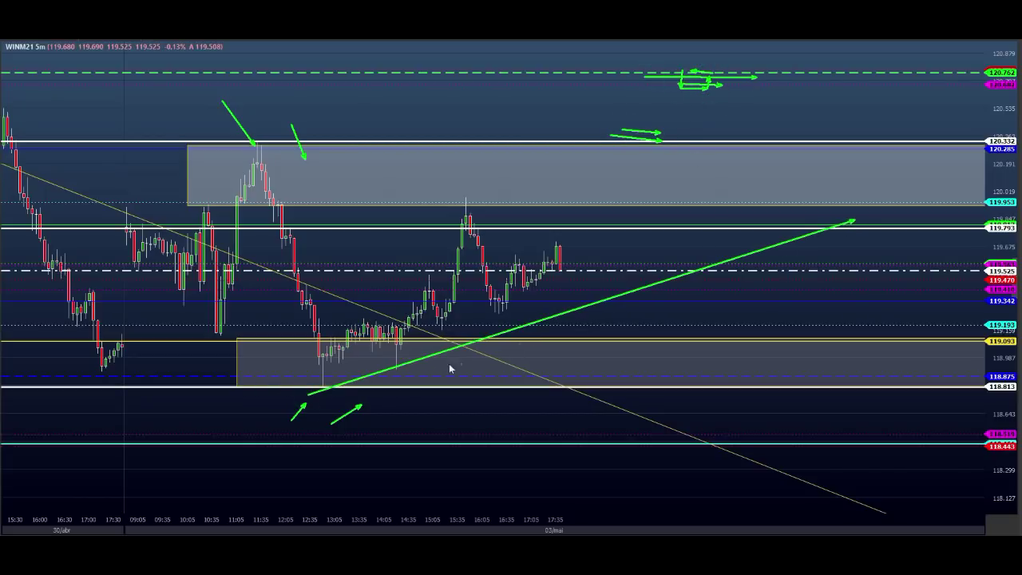
pyautogui.moveTo(392, 367); pyautogui.dragTo(888, 94)
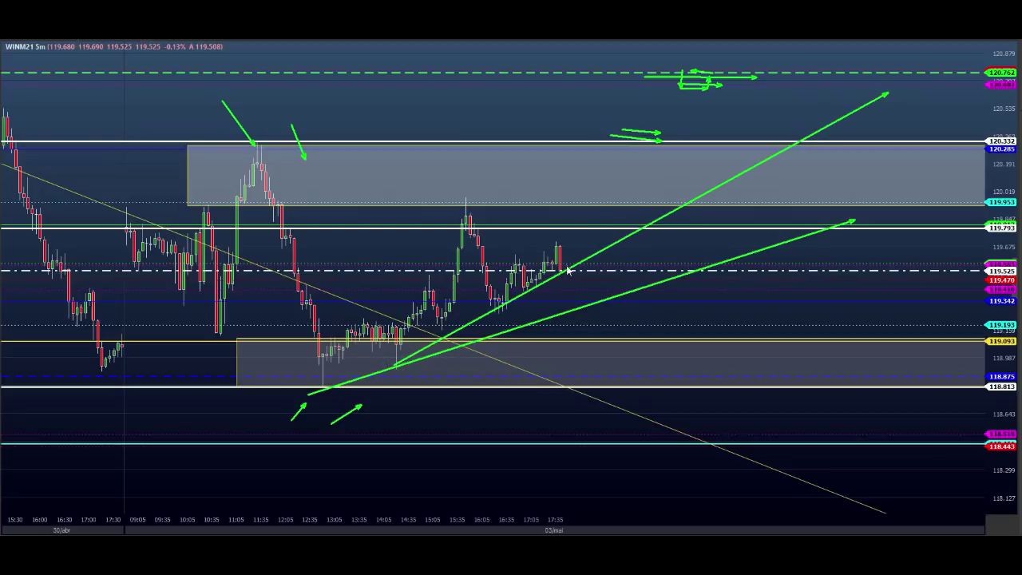
# Sketch a projected zigzag from the last candle past 119.953, down to 118.813 and up to 120.762, and clear all arrows.
pyautogui.moveTo(566, 269)
pyautogui.mouseDown()
pyautogui.moveTo(600, 199)
pyautogui.moveTo(612, 223)
pyautogui.moveTo(622, 205)
pyautogui.mouseUp()
pyautogui.moveTo(621, 205); pyautogui.dragTo(638, 254)
pyautogui.moveTo(639, 254); pyautogui.dragTo(658, 222)
pyautogui.moveTo(660, 228); pyautogui.dragTo(680, 302)
pyautogui.moveTo(680, 302); pyautogui.dragTo(707, 282)
pyautogui.moveTo(707, 276); pyautogui.dragTo(741, 196)
pyautogui.moveTo(741, 195)
pyautogui.mouseDown()
pyautogui.moveTo(765, 243)
pyautogui.moveTo(783, 216)
pyautogui.mouseUp()
pyautogui.moveTo(783, 215); pyautogui.dragTo(791, 335)
pyautogui.moveTo(792, 335)
pyautogui.mouseDown()
pyautogui.moveTo(804, 309)
pyautogui.moveTo(827, 369)
pyautogui.moveTo(831, 348)
pyautogui.mouseUp()
pyautogui.moveTo(831, 348)
pyautogui.mouseDown()
pyautogui.moveTo(851, 394)
pyautogui.moveTo(862, 323)
pyautogui.moveTo(885, 357)
pyautogui.moveTo(907, 274)
pyautogui.moveTo(924, 303)
pyautogui.moveTo(944, 200)
pyautogui.moveTo(966, 219)
pyautogui.mouseUp()
pyautogui.moveTo(999, 103); pyautogui.dragTo(1020, 65)
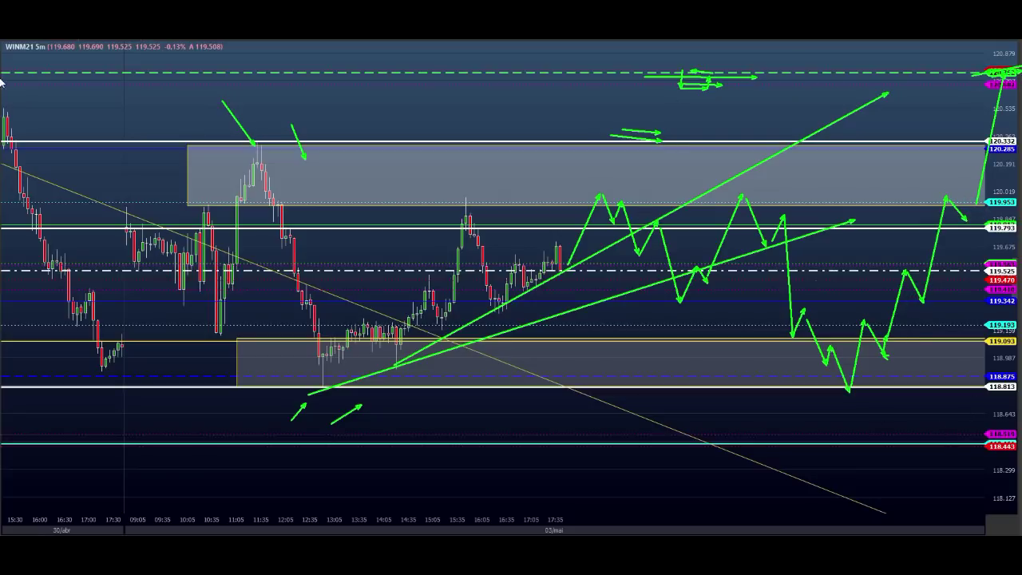
pyautogui.press('Escape')
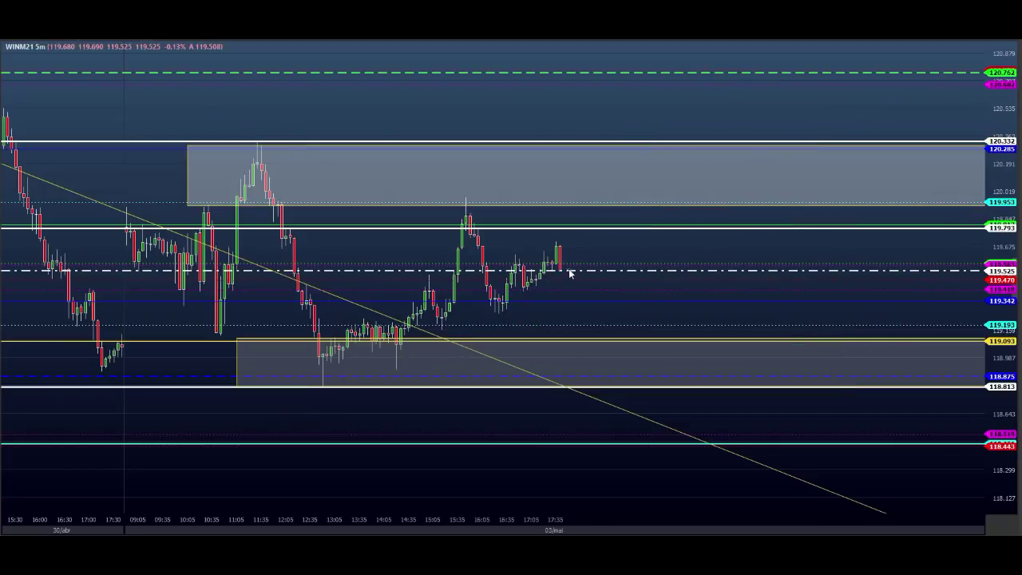
# Sketch a projected falling zigzag from the last candle through 118.813 to below 118.443, with a rebound to 119.193 in between.
pyautogui.moveTo(566, 273)
pyautogui.mouseDown()
pyautogui.moveTo(570, 288)
pyautogui.moveTo(599, 284)
pyautogui.moveTo(575, 309)
pyautogui.moveTo(591, 271)
pyautogui.moveTo(616, 358)
pyautogui.moveTo(626, 329)
pyautogui.moveTo(665, 397)
pyautogui.moveTo(686, 465)
pyautogui.moveTo(714, 460)
pyautogui.moveTo(721, 378)
pyautogui.moveTo(746, 388)
pyautogui.moveTo(782, 373)
pyautogui.moveTo(803, 396)
pyautogui.moveTo(814, 481)
pyautogui.mouseUp()
pyautogui.moveTo(815, 474); pyautogui.dragTo(825, 436)
pyautogui.moveTo(826, 438); pyautogui.dragTo(841, 490)
pyautogui.moveTo(843, 476); pyautogui.dragTo(846, 426)
# Mark the area around 118.443 and just below it with arrows, add a falling arrow beyond 118.127, and clear all arrows.
pyautogui.moveTo(757, 435); pyautogui.dragTo(891, 434)
pyautogui.moveTo(805, 440)
pyautogui.mouseDown()
pyautogui.moveTo(872, 438)
pyautogui.moveTo(869, 475)
pyautogui.mouseUp()
pyautogui.moveTo(645, 469); pyautogui.dragTo(985, 463)
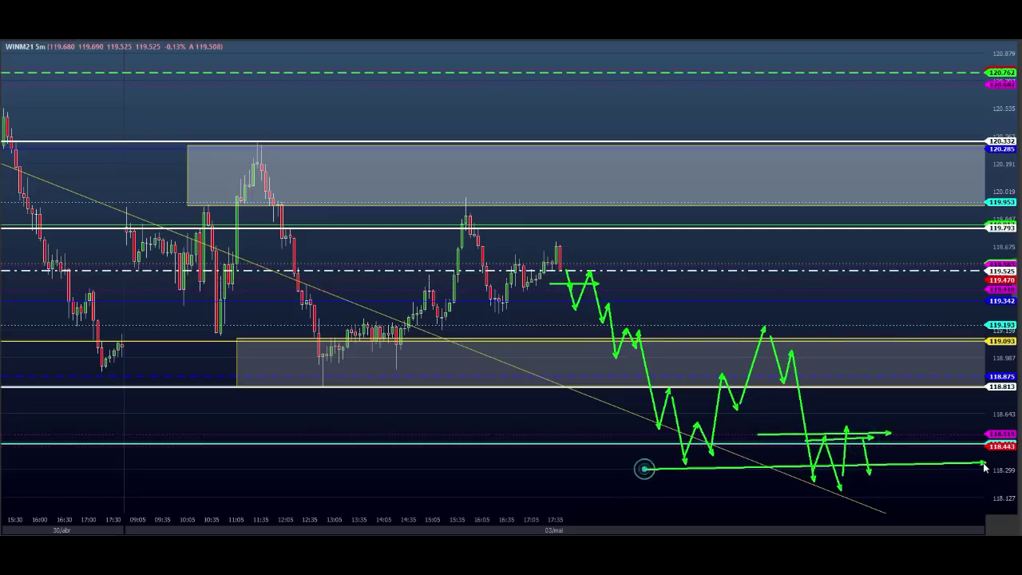
pyautogui.moveTo(884, 475); pyautogui.dragTo(892, 527)
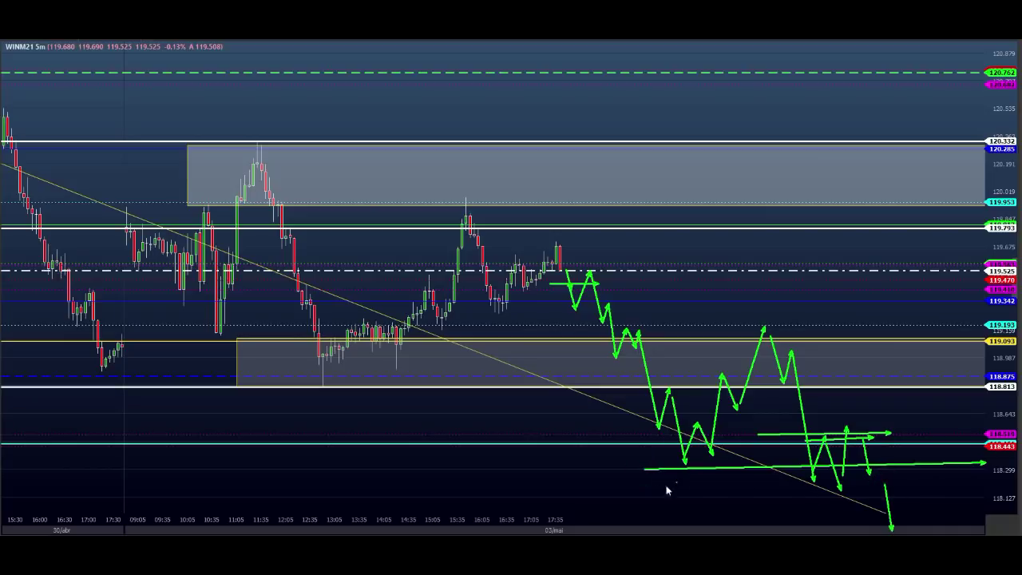
pyautogui.moveTo(642, 497); pyautogui.dragTo(711, 480)
pyautogui.moveTo(565, 452); pyautogui.dragTo(706, 455)
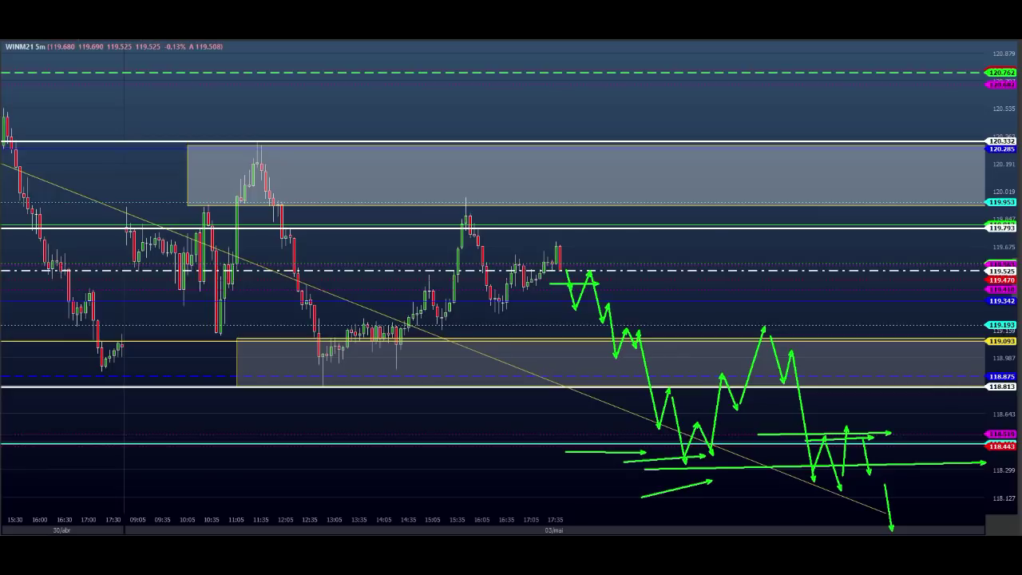
pyautogui.press('Escape')
# Outline the area around 117.803 and 117.702 with a box of arrows, mark the 118.443 level, and clear the drawing.
pyautogui.moveTo(994, 91); pyautogui.dragTo(999, 126)
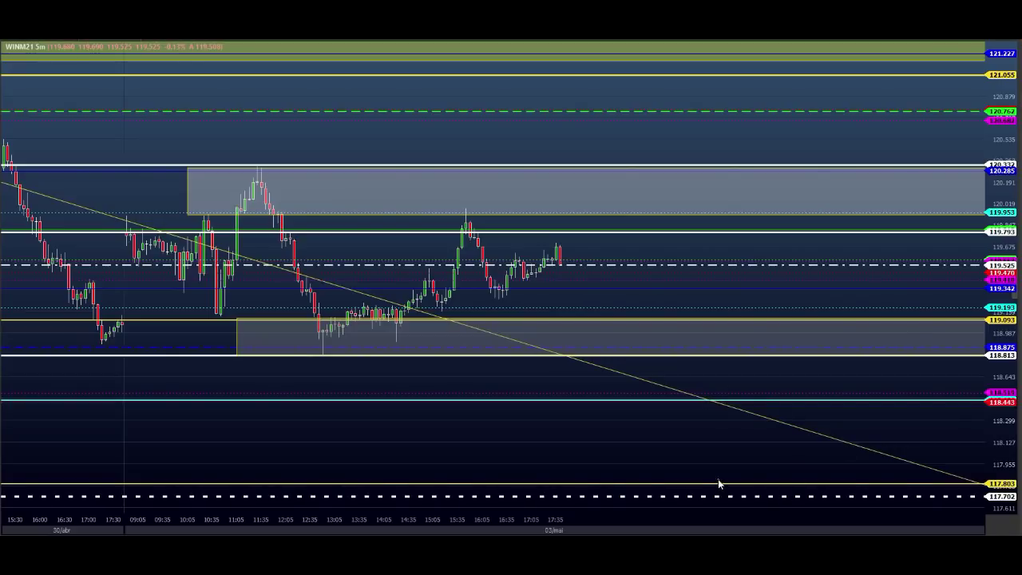
pyautogui.moveTo(719, 483)
pyautogui.mouseDown()
pyautogui.moveTo(746, 507)
pyautogui.moveTo(894, 505)
pyautogui.moveTo(891, 481)
pyautogui.moveTo(715, 482)
pyautogui.mouseUp()
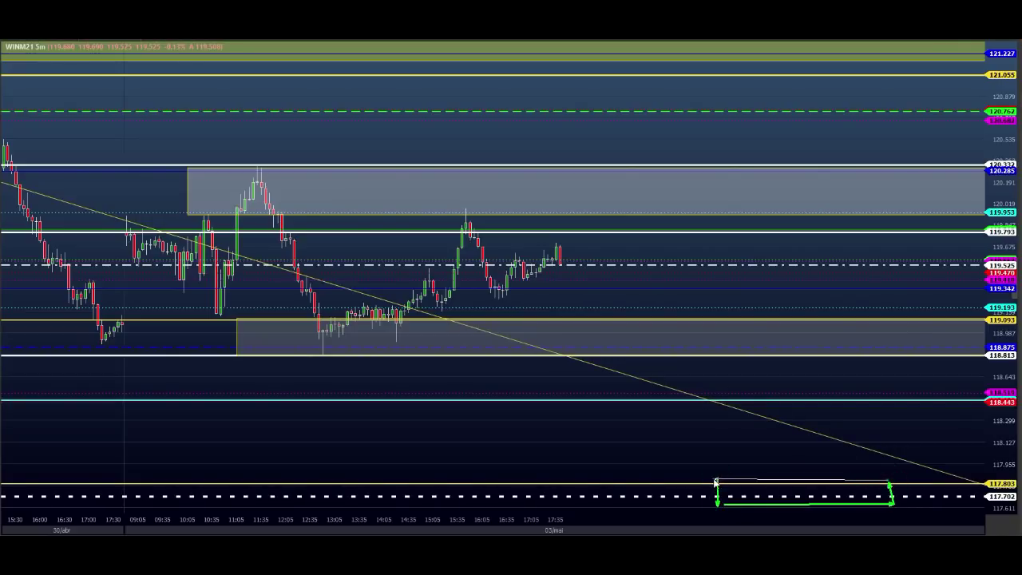
pyautogui.moveTo(648, 408); pyautogui.dragTo(744, 401)
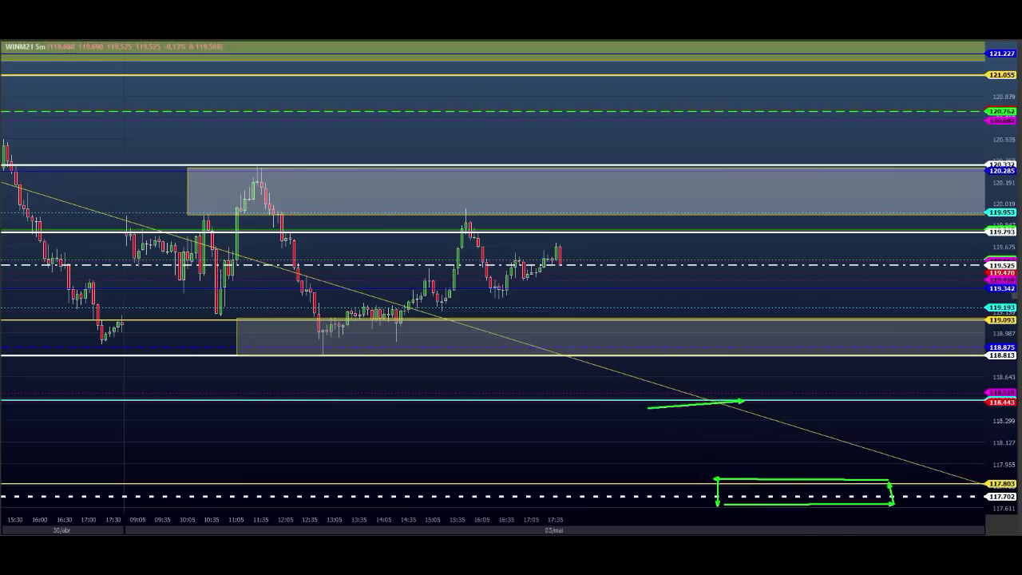
pyautogui.press('Escape')
# Sketch a falling path from the last candle below 118.443, with a pullback to 118.643, down to 117.702.
pyautogui.moveTo(1000, 174); pyautogui.dragTo(1003, 189)
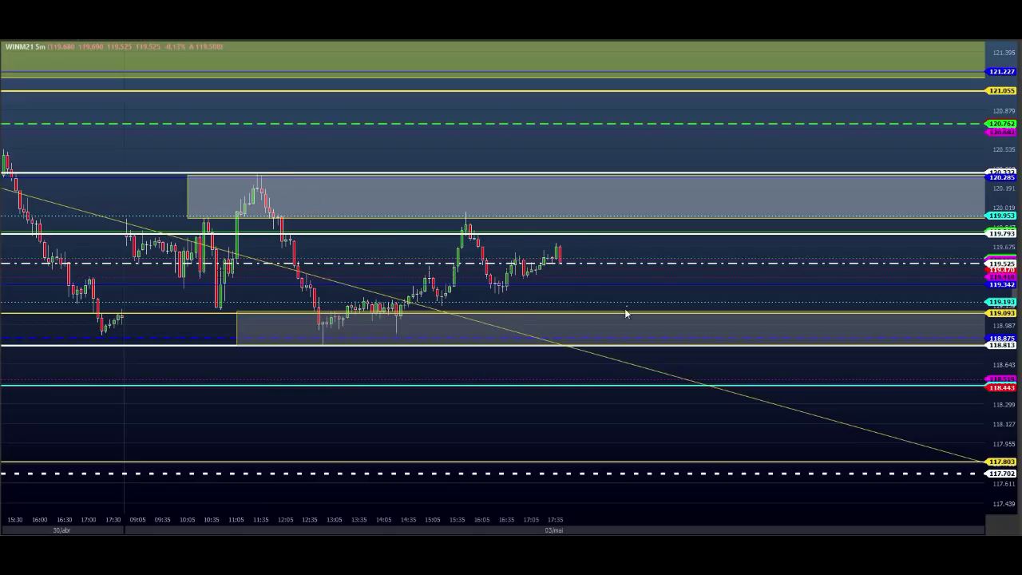
pyautogui.moveTo(562, 255)
pyautogui.mouseDown()
pyautogui.moveTo(652, 420)
pyautogui.moveTo(641, 395)
pyautogui.moveTo(662, 369)
pyautogui.mouseUp()
pyautogui.moveTo(662, 369)
pyautogui.mouseDown()
pyautogui.moveTo(676, 390)
pyautogui.moveTo(705, 360)
pyautogui.moveTo(741, 479)
pyautogui.mouseUp()
pyautogui.moveTo(741, 479); pyautogui.dragTo(805, 463)
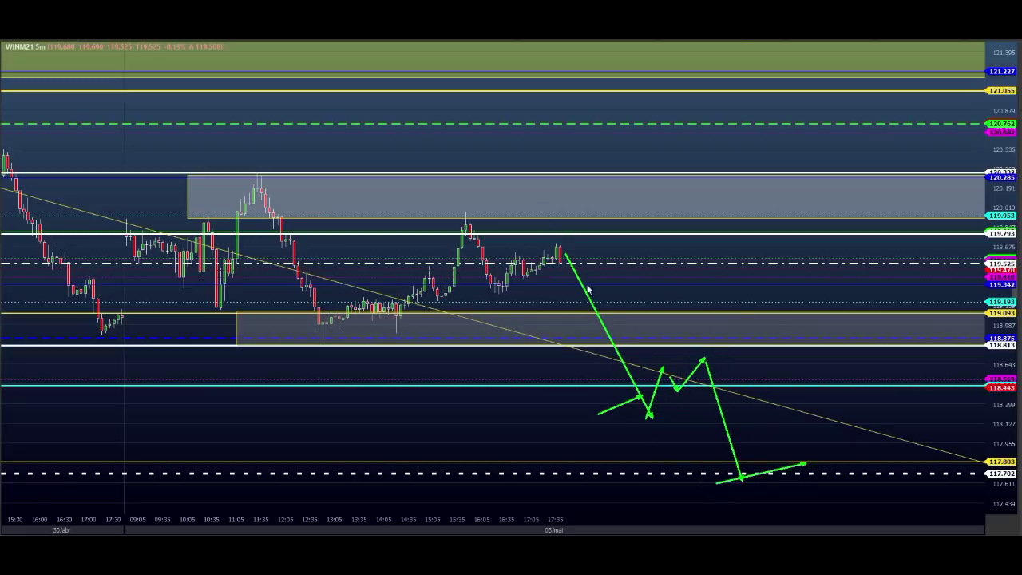
# Sketch an alternative path that turns up below 118.813 and zigzags to the upper zone's top at 120.332.
pyautogui.moveTo(592, 308)
pyautogui.mouseDown()
pyautogui.moveTo(627, 364)
pyautogui.moveTo(638, 308)
pyautogui.mouseUp()
pyautogui.moveTo(639, 309); pyautogui.dragTo(661, 342)
pyautogui.moveTo(661, 342)
pyautogui.mouseDown()
pyautogui.moveTo(676, 280)
pyautogui.moveTo(693, 303)
pyautogui.moveTo(739, 188)
pyautogui.moveTo(778, 173)
pyautogui.moveTo(810, 178)
pyautogui.moveTo(814, 168)
pyautogui.mouseUp()
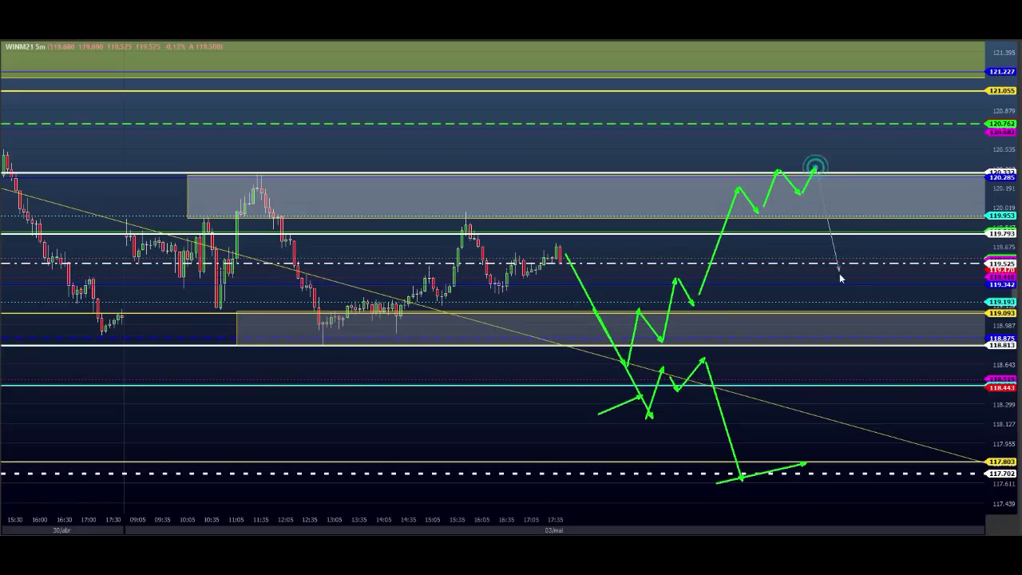
# Extend the projected path down below 119.470, back up to 120.332 and down to 118.813.
pyautogui.click(838, 277)
pyautogui.click(878, 198)
pyautogui.click(888, 212)
pyautogui.click(900, 171)
pyautogui.click(932, 351)
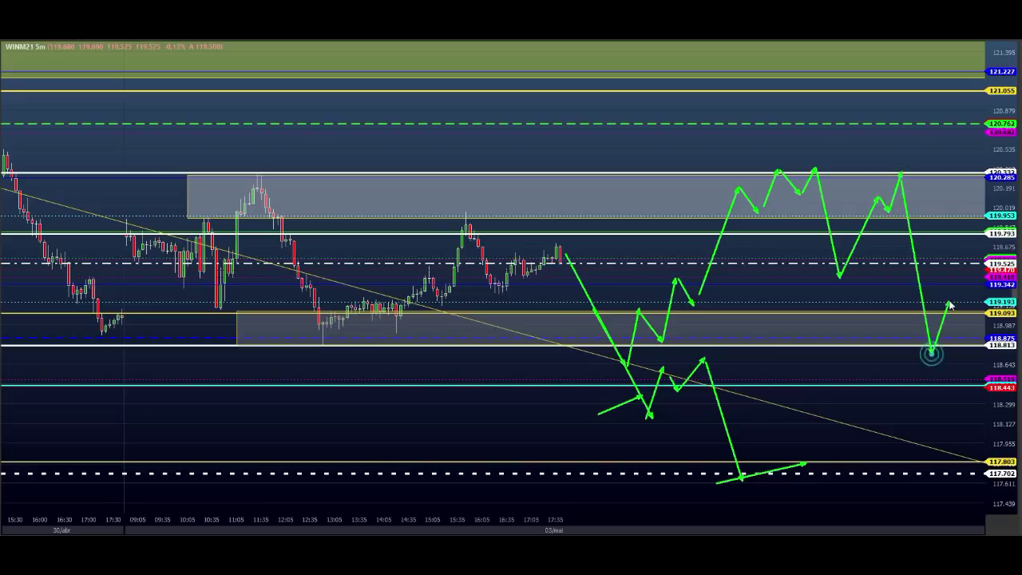
# Continue the path with a bounce to 119.193 and a fall to 117.803, marking that target with arrows.
pyautogui.click(947, 302)
pyautogui.click(956, 339)
pyautogui.click(963, 308)
pyautogui.click(990, 462)
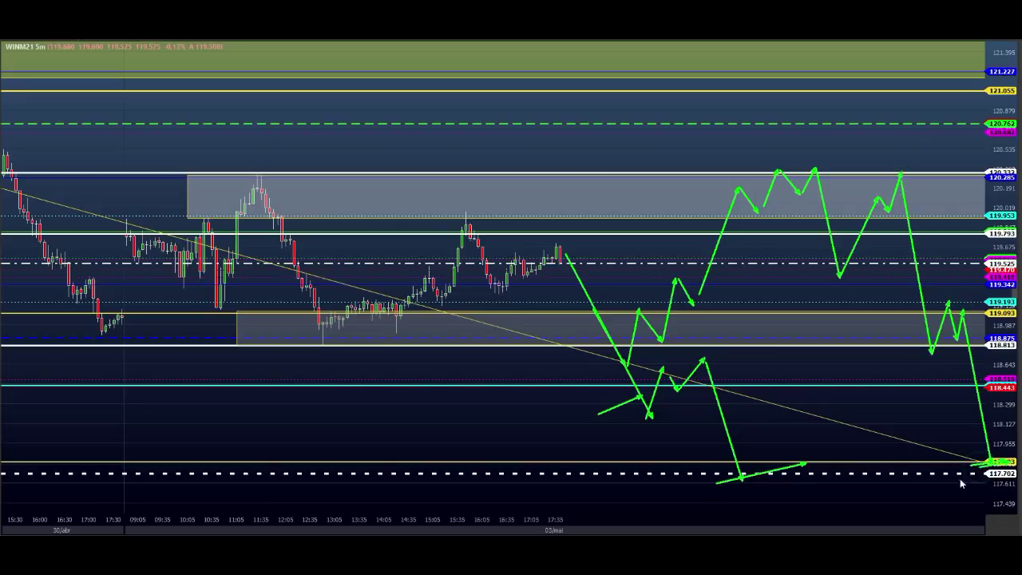
pyautogui.moveTo(943, 477); pyautogui.dragTo(1008, 462)
# Draw a horizontal arrow at 119.525 and a rising path from it to 120.762, and mark that level.
pyautogui.moveTo(755, 269); pyautogui.dragTo(994, 264)
pyautogui.moveTo(918, 257)
pyautogui.mouseDown()
pyautogui.moveTo(941, 151)
pyautogui.moveTo(981, 116)
pyautogui.mouseUp()
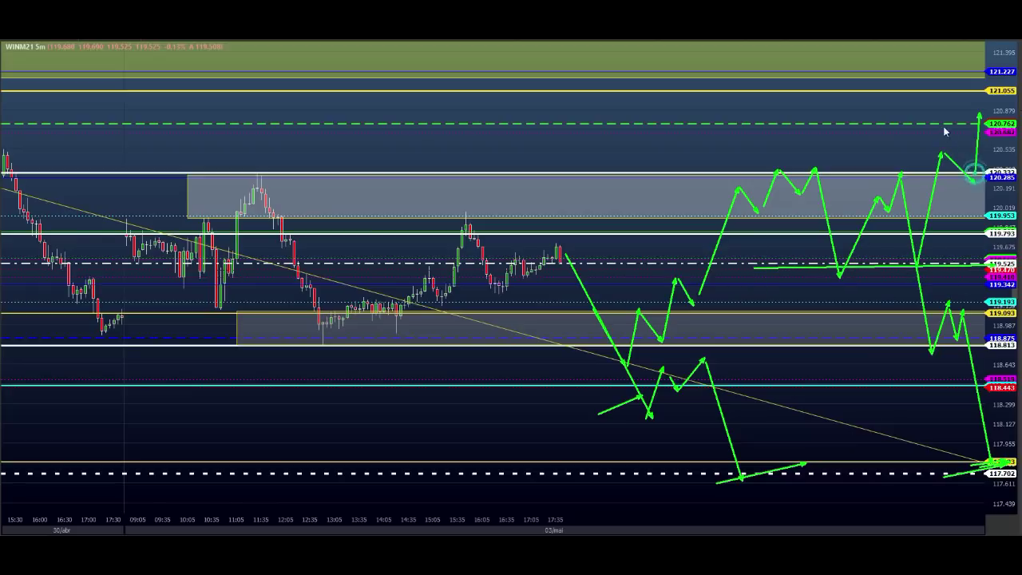
pyautogui.click(945, 126)
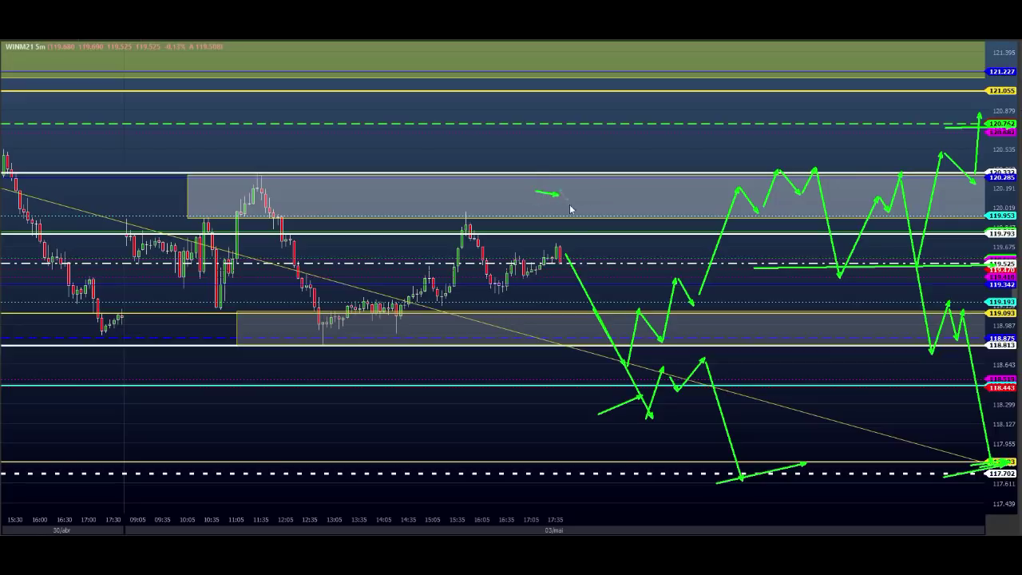
# Sketch another path from the upper zone to 120.762 and down below 118.813, and add an arrow near the 15:35 peak.
pyautogui.moveTo(571, 208)
pyautogui.mouseDown()
pyautogui.moveTo(607, 155)
pyautogui.moveTo(634, 144)
pyautogui.moveTo(657, 146)
pyautogui.moveTo(681, 183)
pyautogui.mouseUp()
pyautogui.moveTo(686, 181)
pyautogui.mouseDown()
pyautogui.moveTo(708, 128)
pyautogui.moveTo(722, 168)
pyautogui.mouseUp()
pyautogui.moveTo(724, 158)
pyautogui.mouseDown()
pyautogui.moveTo(728, 137)
pyautogui.moveTo(749, 262)
pyautogui.moveTo(746, 251)
pyautogui.mouseUp()
pyautogui.moveTo(750, 246); pyautogui.dragTo(757, 217)
pyautogui.moveTo(757, 220)
pyautogui.mouseDown()
pyautogui.moveTo(789, 379)
pyautogui.moveTo(815, 357)
pyautogui.mouseUp()
pyautogui.moveTo(784, 362); pyautogui.dragTo(817, 344)
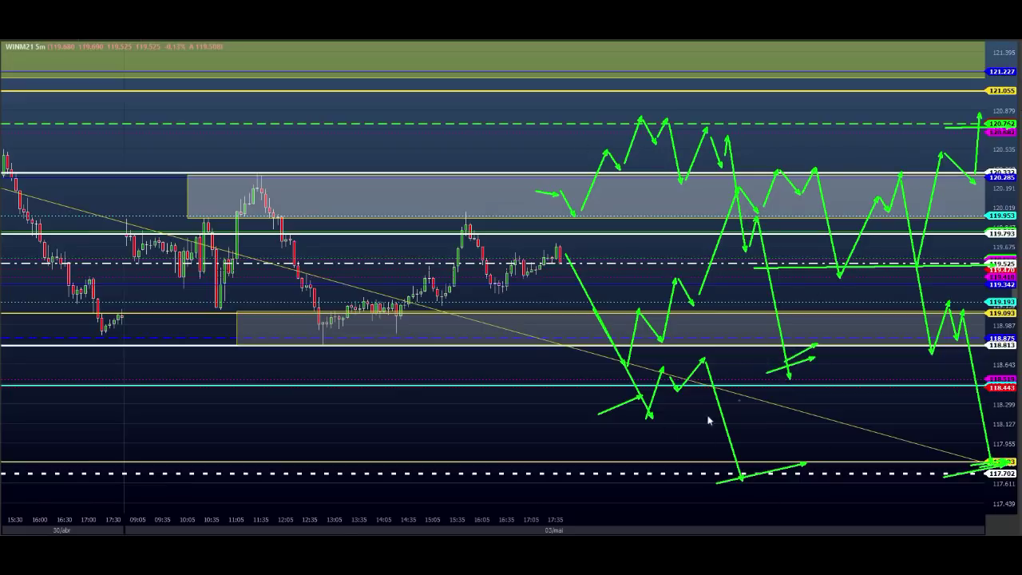
pyautogui.moveTo(457, 165); pyautogui.dragTo(499, 209)
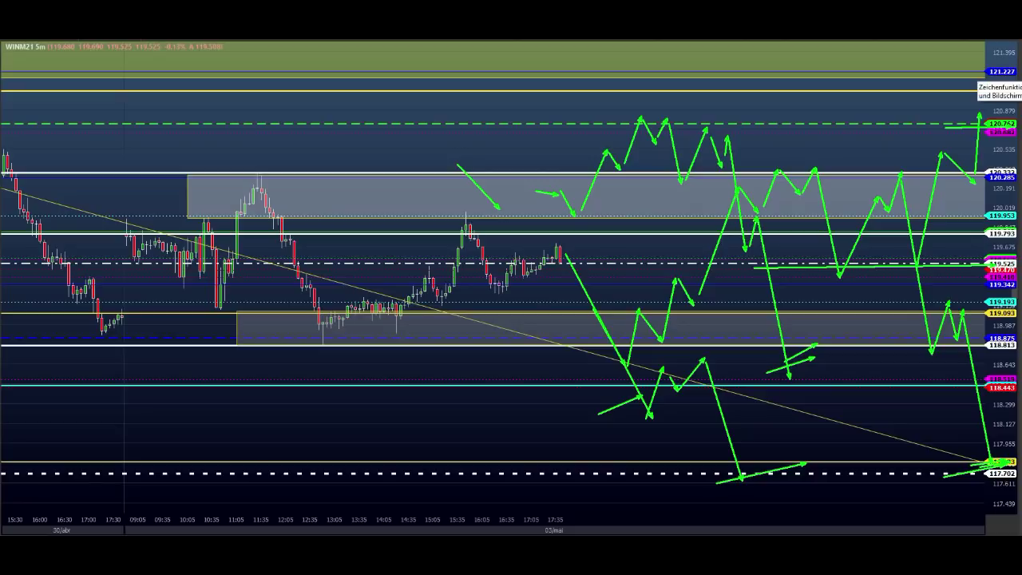
# Clear all drawn arrows and bring up the WDOM21 5-minute chart.
pyautogui.click(978, 76)
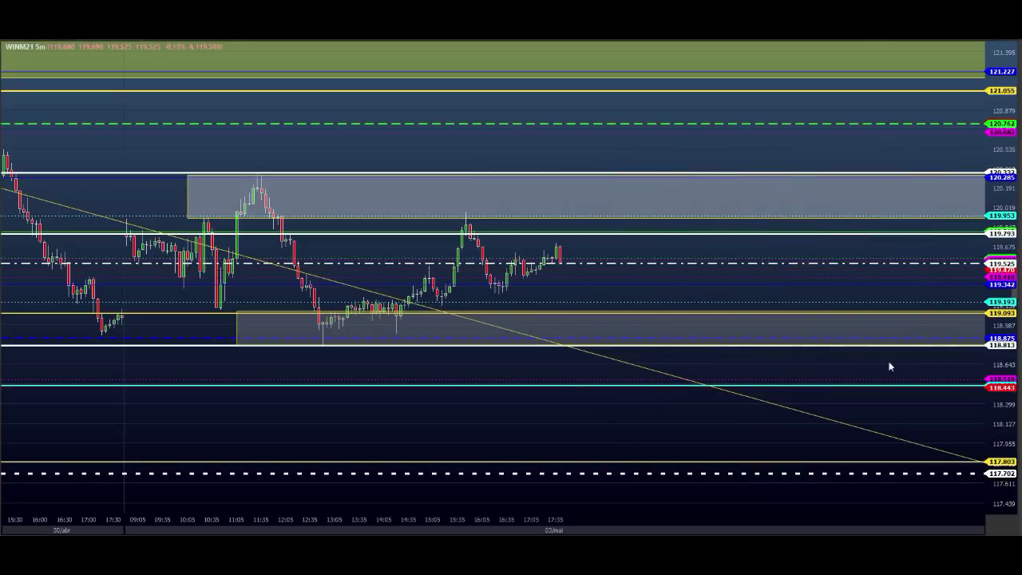
pyautogui.moveTo(1003, 404); pyautogui.dragTo(1004, 419)
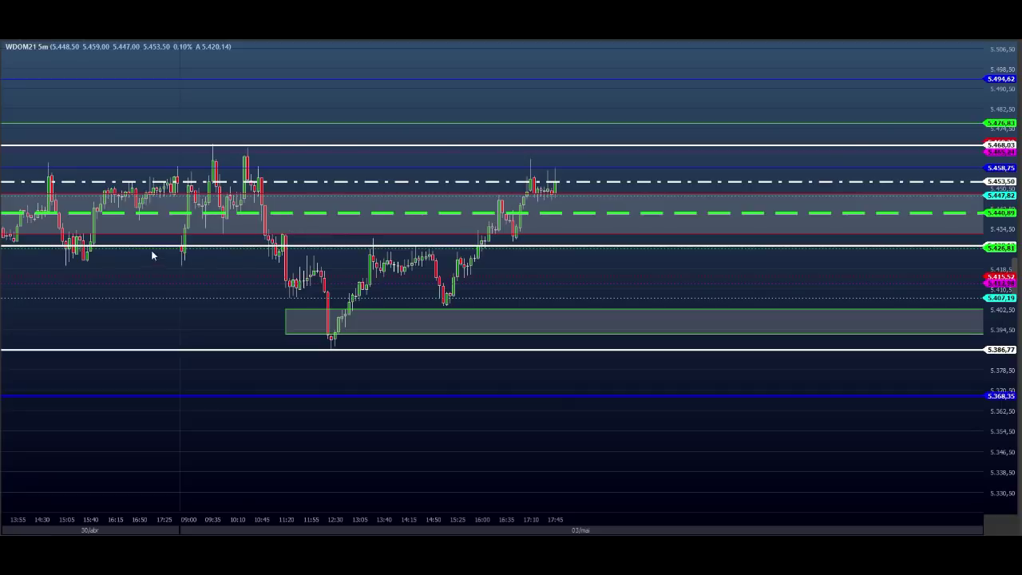
# Sketch short arrows over the 09:00 opening rise from below 5.440,89 toward 5.447,82, and clear them.
pyautogui.moveTo(151, 239)
pyautogui.mouseDown()
pyautogui.moveTo(200, 245)
pyautogui.moveTo(183, 216)
pyautogui.mouseUp()
pyautogui.click(177, 194)
pyautogui.moveTo(171, 197); pyautogui.dragTo(189, 193)
pyautogui.click(192, 197)
pyautogui.moveTo(195, 194); pyautogui.dragTo(206, 213)
pyautogui.press('Escape')
# Point arrows at 5.426,81 and the 09:35 high, trace the swings between 09:35 and 10:45 around 5.440,89 and 5.453,50, and clear the drawings.
pyautogui.moveTo(164, 247); pyautogui.dragTo(215, 246)
pyautogui.moveTo(178, 160); pyautogui.dragTo(214, 151)
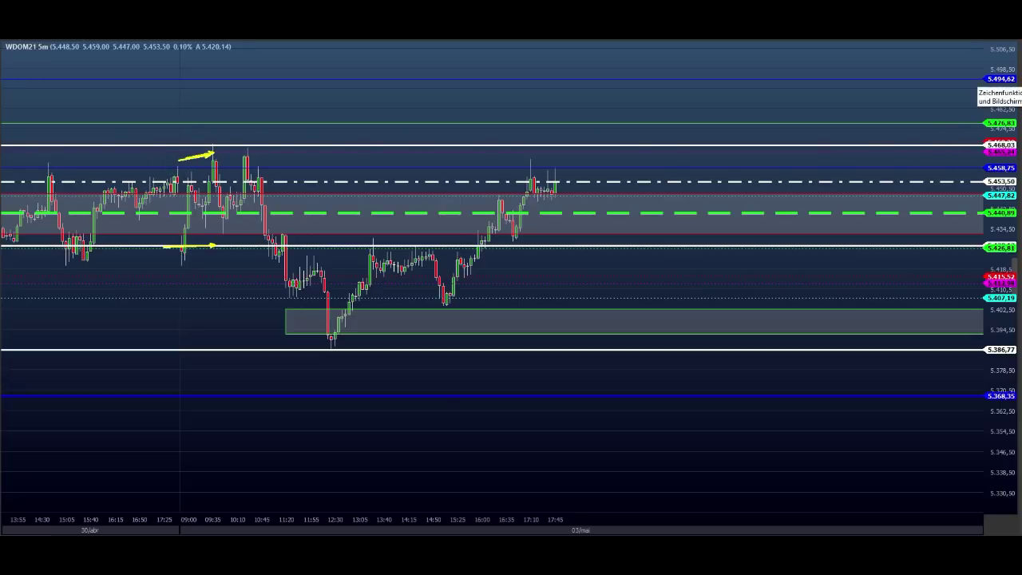
pyautogui.moveTo(206, 177)
pyautogui.mouseDown()
pyautogui.moveTo(228, 177)
pyautogui.moveTo(219, 221)
pyautogui.moveTo(234, 214)
pyautogui.moveTo(243, 184)
pyautogui.moveTo(260, 179)
pyautogui.mouseUp()
pyautogui.press('Escape')
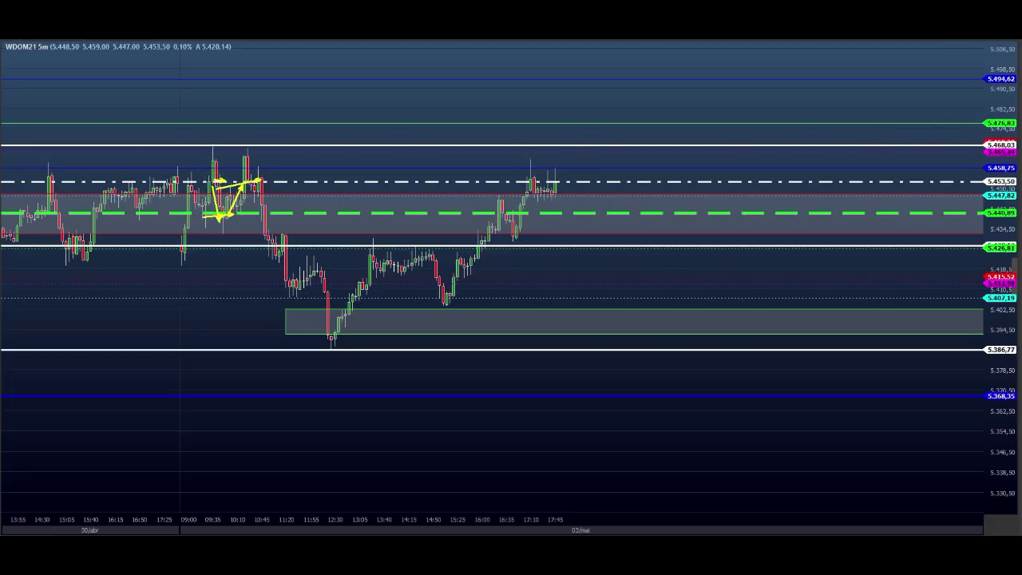
pyautogui.press('Escape')
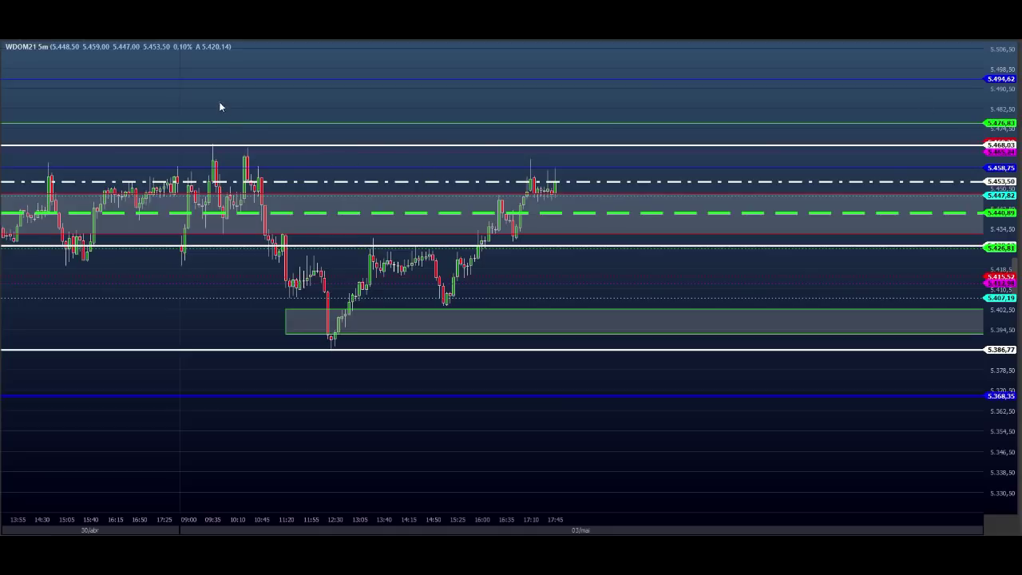
# Point yellow arrows at the two morning peaks near 5.468,03 and draw red horizontal lines below 5.447,82, at 5.426,81 and below 5.402,50.
pyautogui.moveTo(220, 107); pyautogui.dragTo(217, 140)
pyautogui.moveTo(257, 105); pyautogui.dragTo(262, 134)
pyautogui.moveTo(187, 205); pyautogui.dragTo(331, 205)
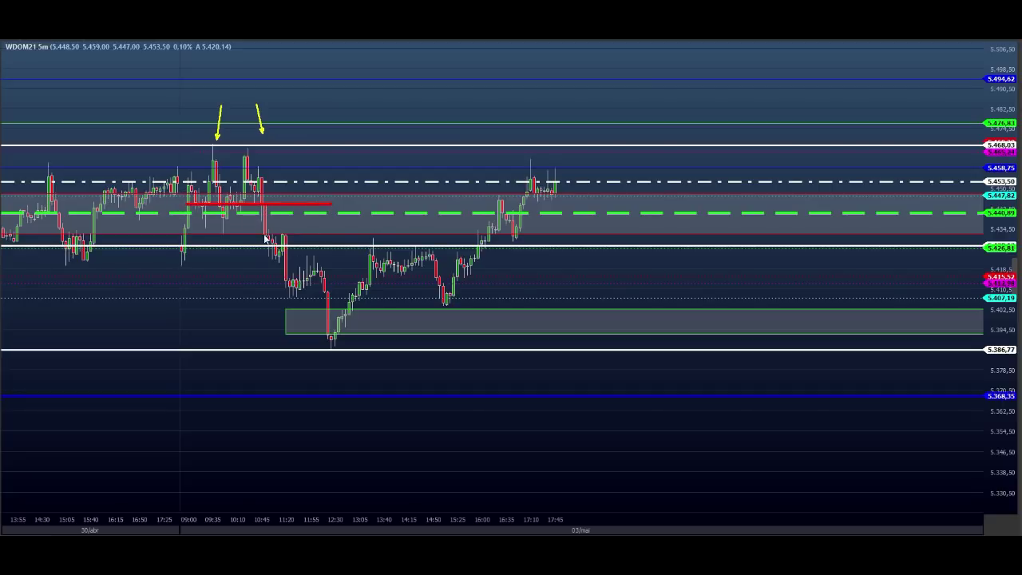
pyautogui.moveTo(247, 250); pyautogui.dragTo(328, 249)
pyautogui.moveTo(320, 314); pyautogui.dragTo(383, 313)
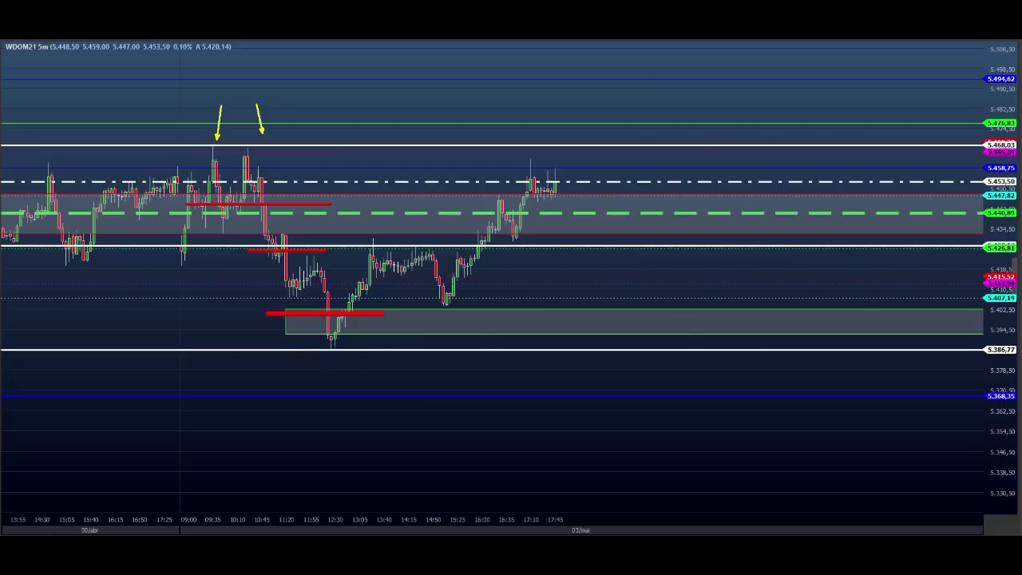
# Mark the 12:30 low, the rebound near 5.411 and the 5.453,50 area with green bars, and clear all drawings.
pyautogui.moveTo(329, 331); pyautogui.dragTo(351, 330)
pyautogui.moveTo(307, 284); pyautogui.dragTo(394, 287)
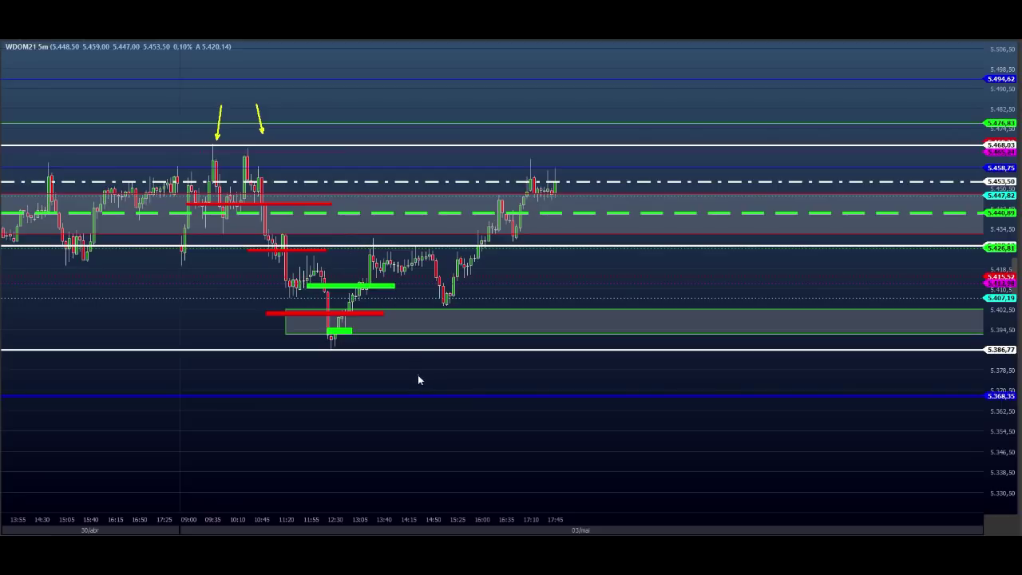
pyautogui.moveTo(367, 319); pyautogui.dragTo(384, 319)
pyautogui.moveTo(483, 185); pyautogui.dragTo(577, 185)
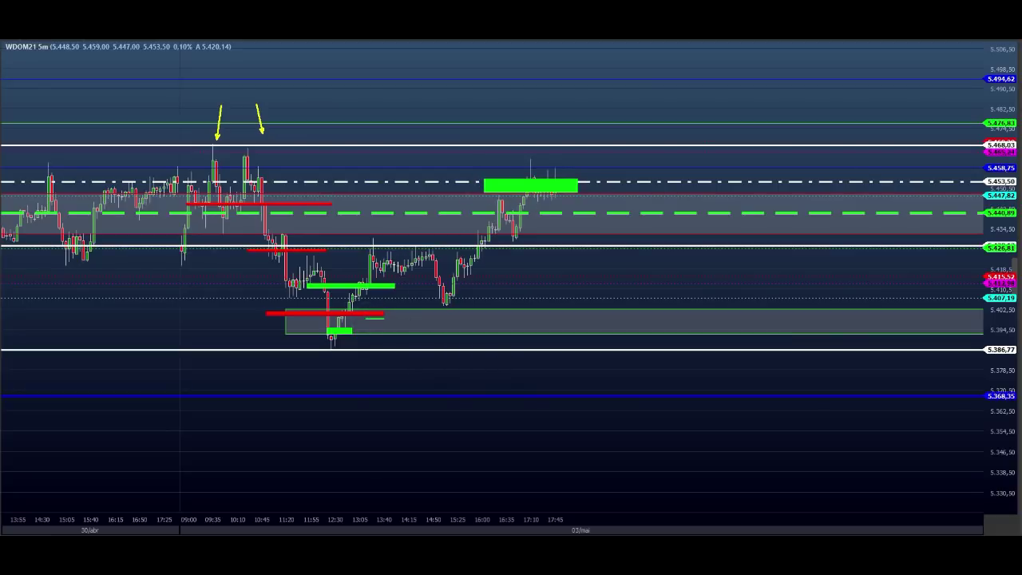
pyautogui.press('Escape')
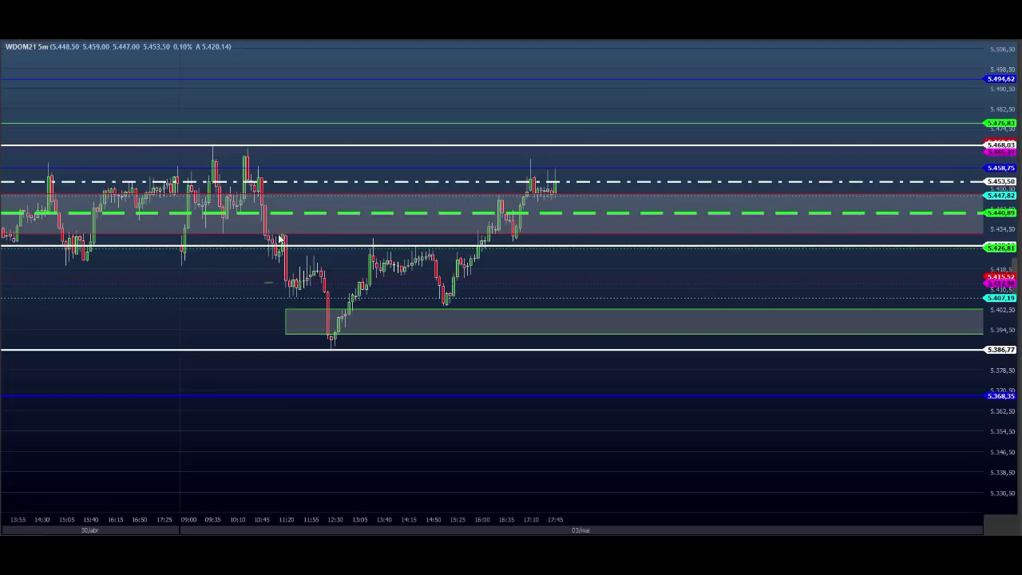
# Highlight the 11:20 drop down to about 5.411 in green and clear the marks.
pyautogui.moveTo(285, 231)
pyautogui.mouseDown()
pyautogui.moveTo(286, 294)
pyautogui.moveTo(309, 286)
pyautogui.moveTo(268, 287)
pyautogui.mouseUp()
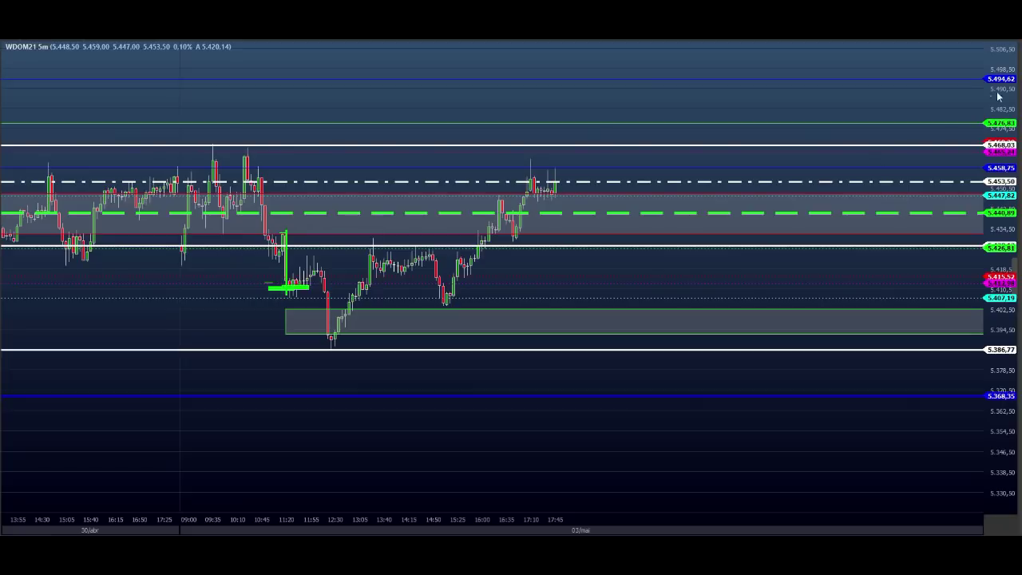
pyautogui.press('Escape')
pyautogui.moveTo(550, 145)
pyautogui.mouseDown()
pyautogui.moveTo(582, 144)
pyautogui.moveTo(593, 132)
pyautogui.moveTo(613, 144)
pyautogui.mouseUp()
pyautogui.moveTo(571, 117)
pyautogui.mouseDown()
pyautogui.moveTo(645, 118)
pyautogui.moveTo(639, 99)
pyautogui.moveTo(669, 96)
pyautogui.moveTo(700, 118)
pyautogui.moveTo(740, 54)
pyautogui.mouseUp()
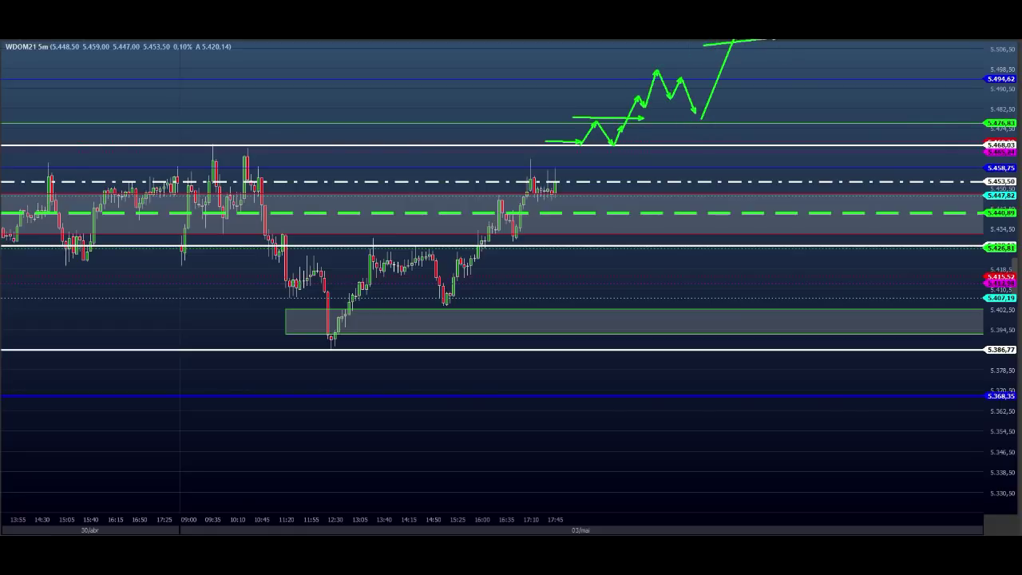
pyautogui.press('Escape')
# Project a rising zigzag of arrows from 5.468,03 through 5.494,62 to about 5.522 above 5.512,95, and clear it.
pyautogui.moveTo(1006, 87); pyautogui.dragTo(1007, 113)
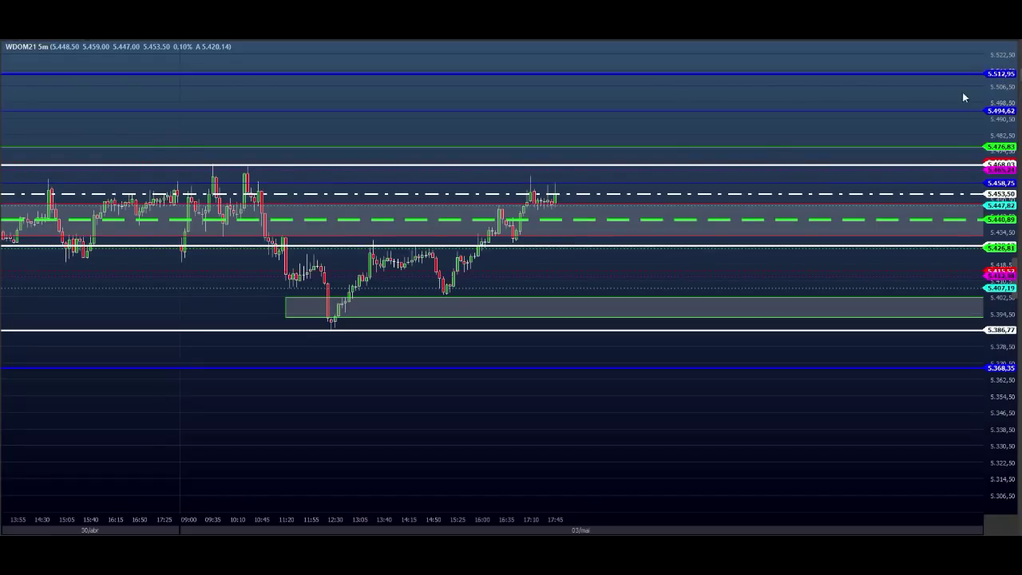
pyautogui.moveTo(568, 162)
pyautogui.mouseDown()
pyautogui.moveTo(598, 163)
pyautogui.moveTo(655, 102)
pyautogui.moveTo(701, 137)
pyautogui.mouseUp()
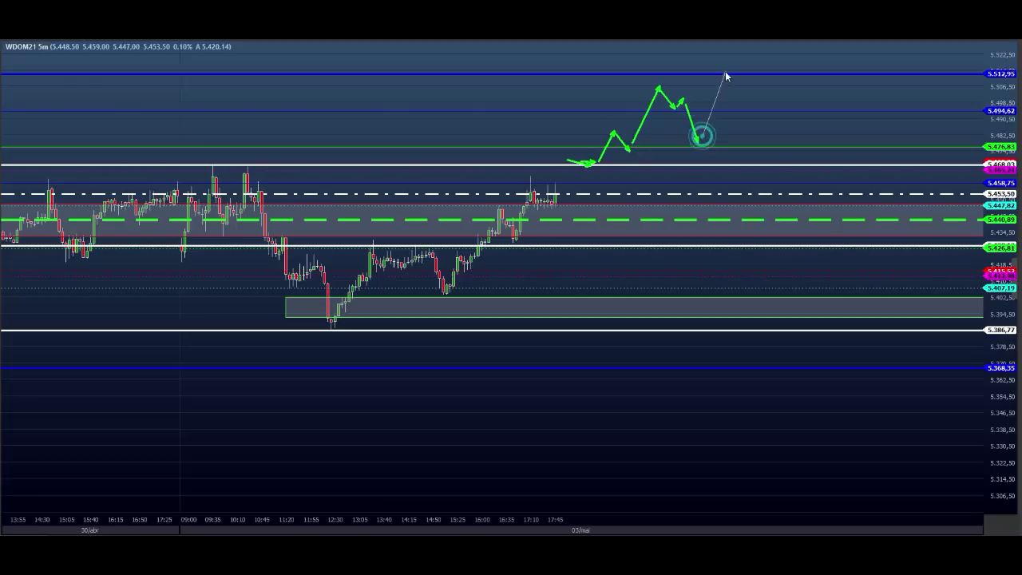
pyautogui.moveTo(725, 76)
pyautogui.mouseDown()
pyautogui.moveTo(771, 71)
pyautogui.moveTo(789, 119)
pyautogui.moveTo(815, 97)
pyautogui.moveTo(835, 44)
pyautogui.mouseUp()
pyautogui.click(830, 58)
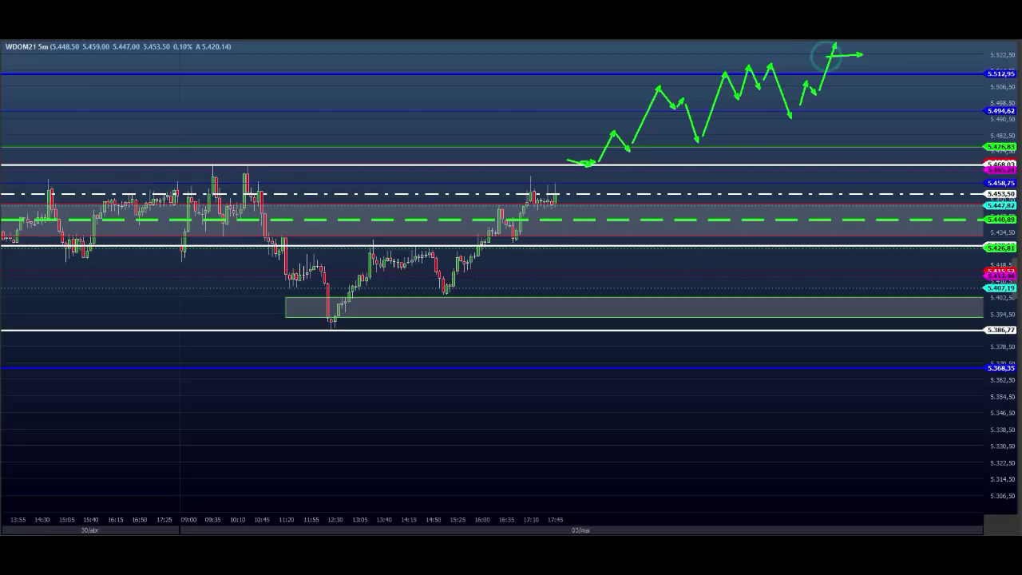
pyautogui.press('Escape')
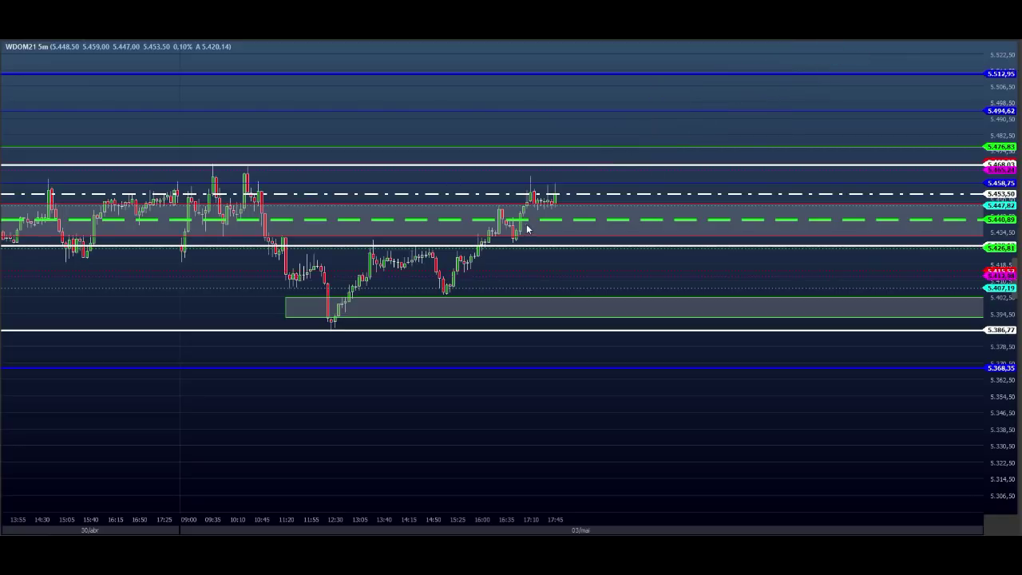
# Project a falling zigzag of arrows from the last candle through 5.426,81, 5.402,50 and 5.386,77 to below 5.368,35.
pyautogui.moveTo(545, 222)
pyautogui.mouseDown()
pyautogui.moveTo(587, 222)
pyautogui.moveTo(563, 224)
pyautogui.moveTo(575, 249)
pyautogui.mouseUp()
pyautogui.moveTo(594, 203); pyautogui.dragTo(593, 204)
pyautogui.moveTo(594, 205)
pyautogui.mouseDown()
pyautogui.moveTo(602, 219)
pyautogui.moveTo(614, 200)
pyautogui.mouseUp()
pyautogui.moveTo(617, 204)
pyautogui.mouseDown()
pyautogui.moveTo(625, 245)
pyautogui.moveTo(602, 252)
pyautogui.moveTo(615, 257)
pyautogui.moveTo(628, 294)
pyautogui.moveTo(642, 273)
pyautogui.moveTo(671, 271)
pyautogui.moveTo(685, 293)
pyautogui.moveTo(694, 246)
pyautogui.moveTo(701, 255)
pyautogui.mouseUp()
pyautogui.moveTo(701, 255); pyautogui.dragTo(729, 239)
pyautogui.moveTo(729, 239)
pyautogui.mouseDown()
pyautogui.moveTo(739, 297)
pyautogui.moveTo(765, 231)
pyautogui.moveTo(816, 334)
pyautogui.moveTo(833, 303)
pyautogui.moveTo(853, 382)
pyautogui.moveTo(862, 356)
pyautogui.mouseUp()
pyautogui.moveTo(862, 355)
pyautogui.mouseDown()
pyautogui.moveTo(873, 382)
pyautogui.moveTo(899, 388)
pyautogui.mouseUp()
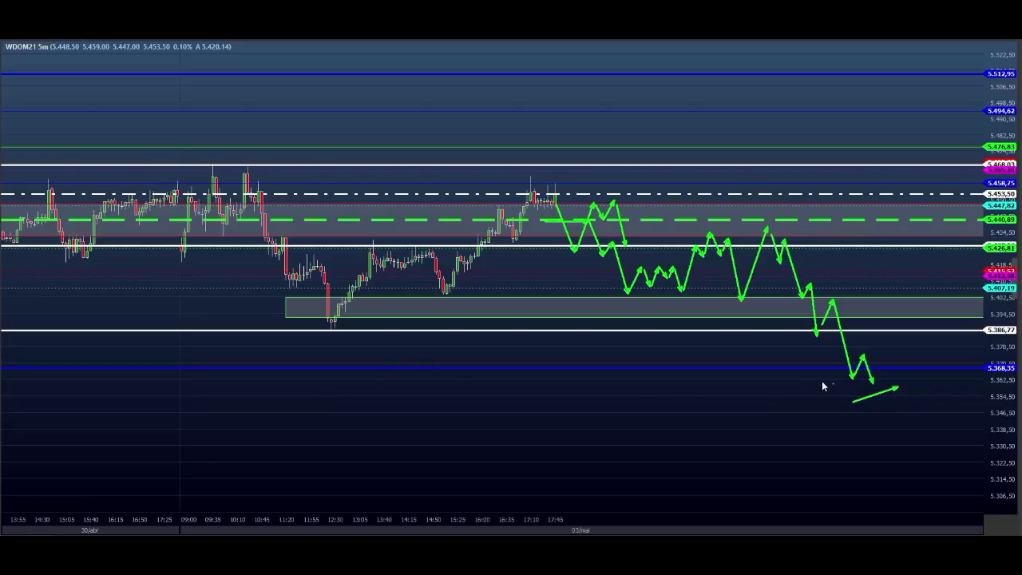
# Mark the 5.368,35 level, sketch a recovery path from it up to 5.447,82, and clear all arrows.
pyautogui.moveTo(823, 376); pyautogui.dragTo(914, 385)
pyautogui.moveTo(860, 367); pyautogui.dragTo(865, 367)
pyautogui.moveTo(837, 356)
pyautogui.mouseDown()
pyautogui.moveTo(866, 364)
pyautogui.moveTo(913, 259)
pyautogui.mouseUp()
pyautogui.moveTo(913, 259); pyautogui.dragTo(935, 290)
pyautogui.moveTo(935, 290)
pyautogui.mouseDown()
pyautogui.moveTo(953, 220)
pyautogui.moveTo(966, 220)
pyautogui.moveTo(912, 244)
pyautogui.moveTo(962, 236)
pyautogui.moveTo(967, 209)
pyautogui.mouseUp()
pyautogui.moveTo(967, 207); pyautogui.dragTo(910, 205)
pyautogui.press('Escape')
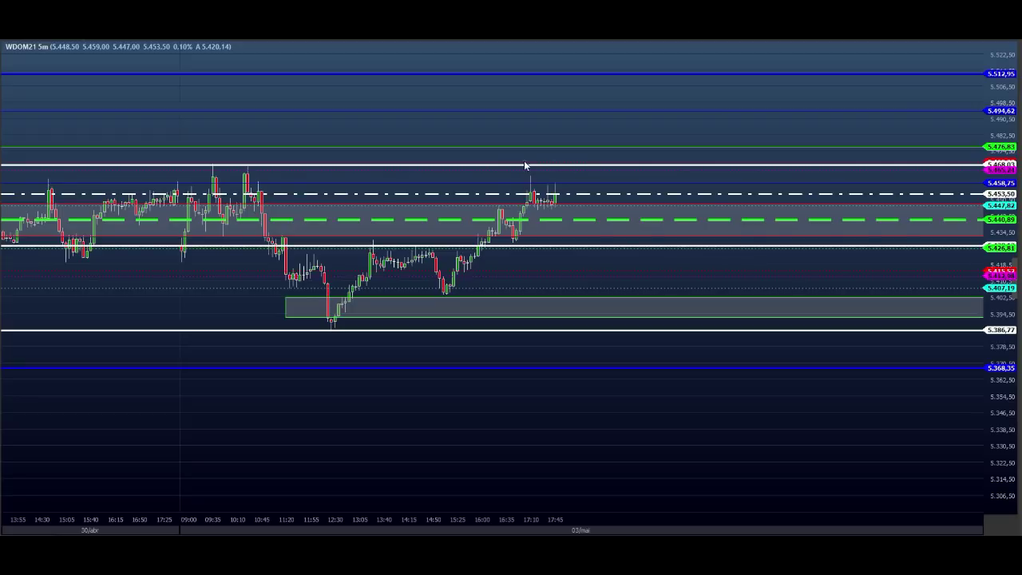
# Point arrows at 5.468,03 above the last candles and sketch a path falling from 5.447,82 to 5.402,50 with a bounce to 5.426,81.
pyautogui.moveTo(512, 146); pyautogui.dragTo(571, 163)
pyautogui.click(565, 206)
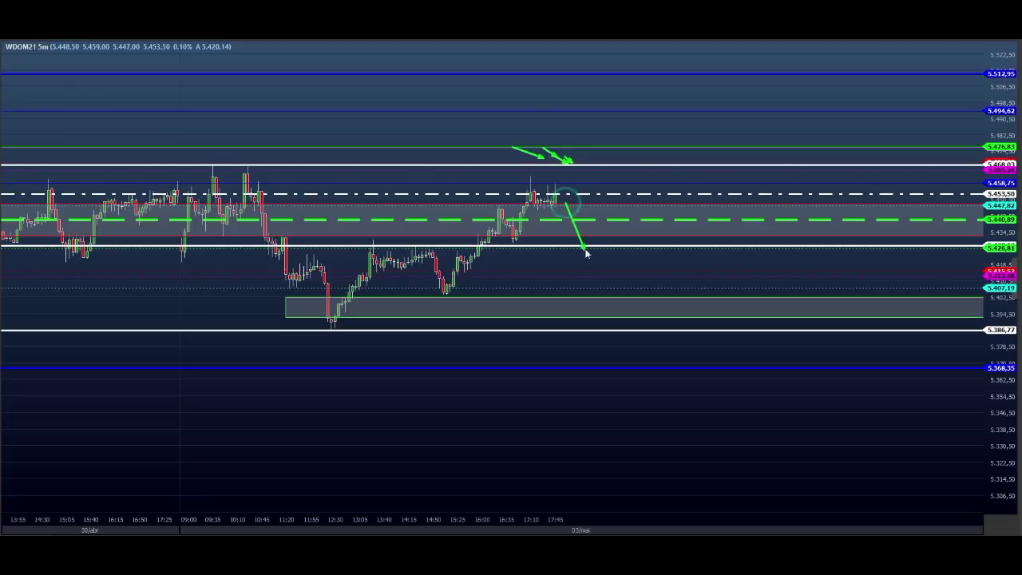
pyautogui.click(585, 247)
pyautogui.click(607, 209)
pyautogui.click(639, 295)
pyautogui.click(657, 253)
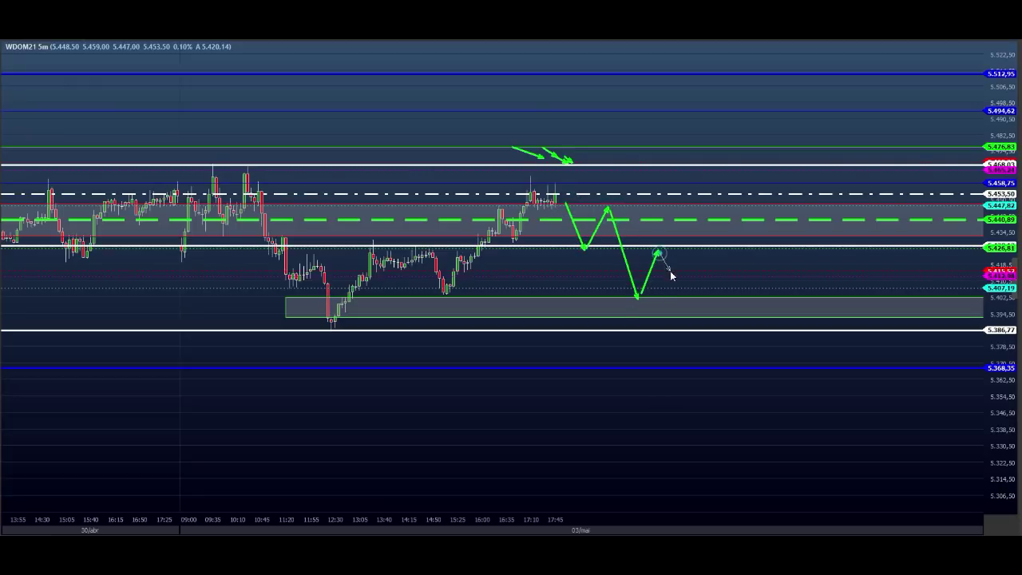
pyautogui.click(669, 270)
# Extend the path up to 5.447,82, down to 5.402,50 and, after a small bounce, to below 5.386,77.
pyautogui.click(696, 210)
pyautogui.click(711, 241)
pyautogui.click(718, 234)
pyautogui.click(735, 298)
pyautogui.click(749, 272)
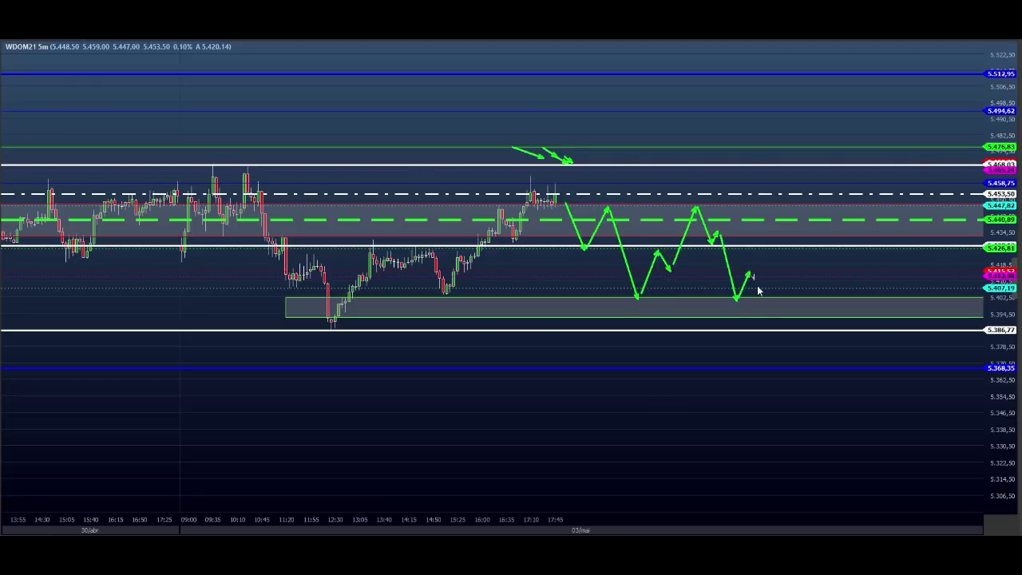
pyautogui.click(771, 336)
pyautogui.click(786, 306)
pyautogui.doubleClick(795, 330)
# Draw a horizontal arrow at 5.407,19 and an alternative path rising through 5.447,82 to above 5.494,62, and clear the drawings.
pyautogui.moveTo(698, 288)
pyautogui.mouseDown()
pyautogui.moveTo(799, 285)
pyautogui.moveTo(788, 210)
pyautogui.mouseUp()
pyautogui.click(789, 208)
pyautogui.doubleClick(801, 227)
pyautogui.click(810, 219)
pyautogui.click(835, 126)
pyautogui.click(850, 153)
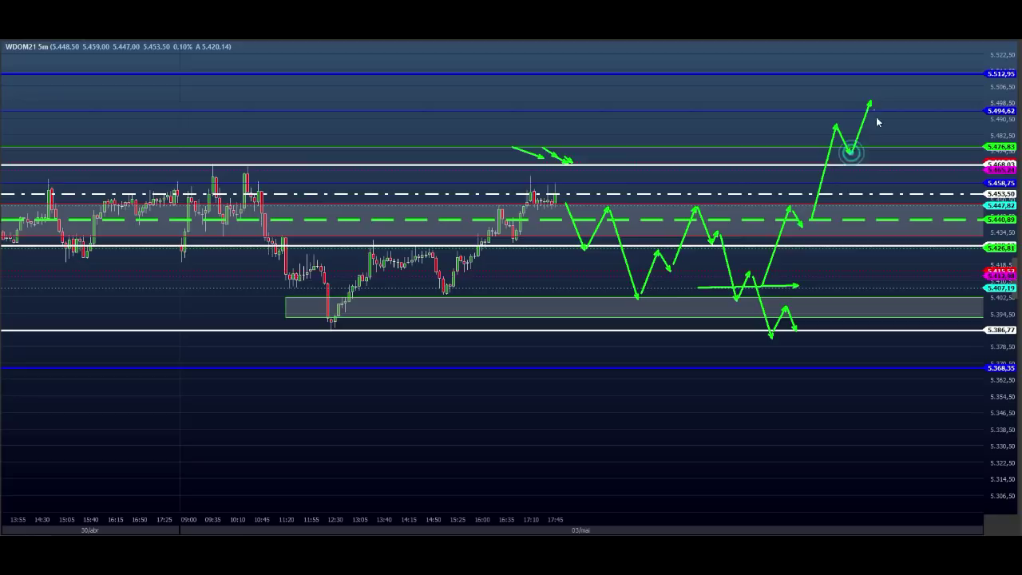
pyautogui.doubleClick(870, 101)
pyautogui.moveTo(809, 252); pyautogui.dragTo(836, 245)
pyautogui.press('Escape')
# Draw a long descending trend arrow from the 16 April high to about 5.103, and point an arrow at the highs before 3 May.
pyautogui.press('Down')
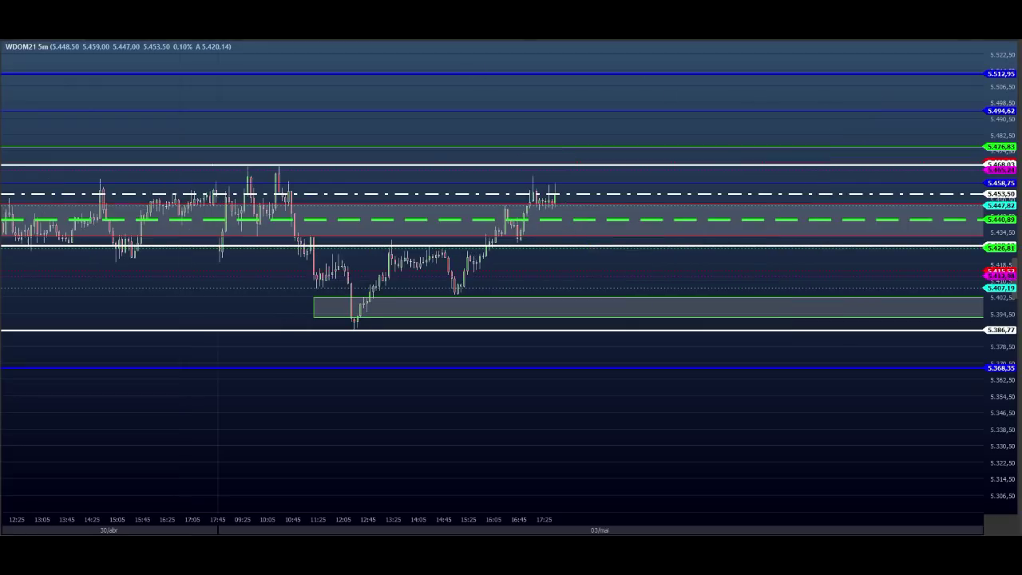
pyautogui.scroll(-2, 511, 279)
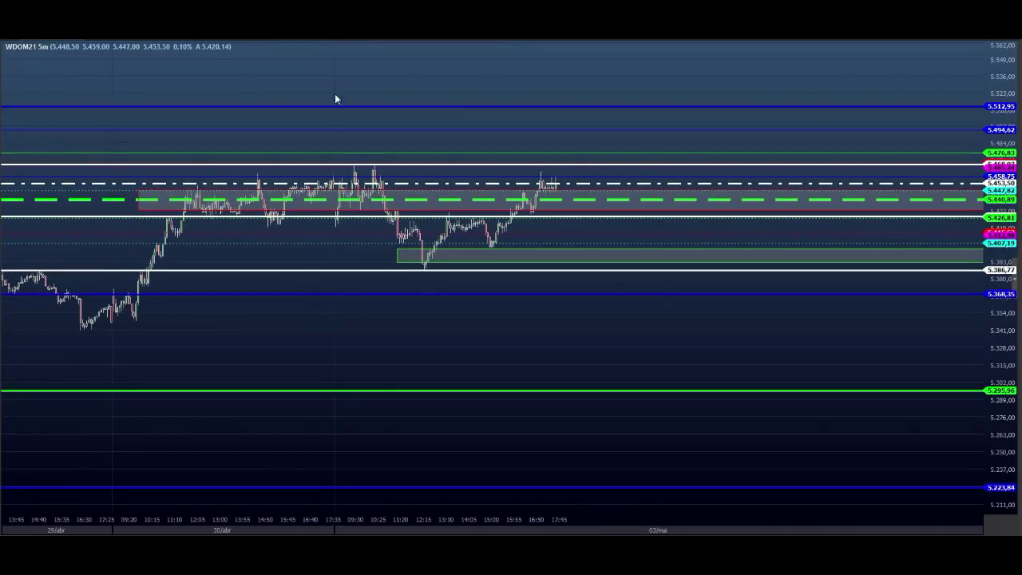
pyautogui.scroll(-4, 511, 280)
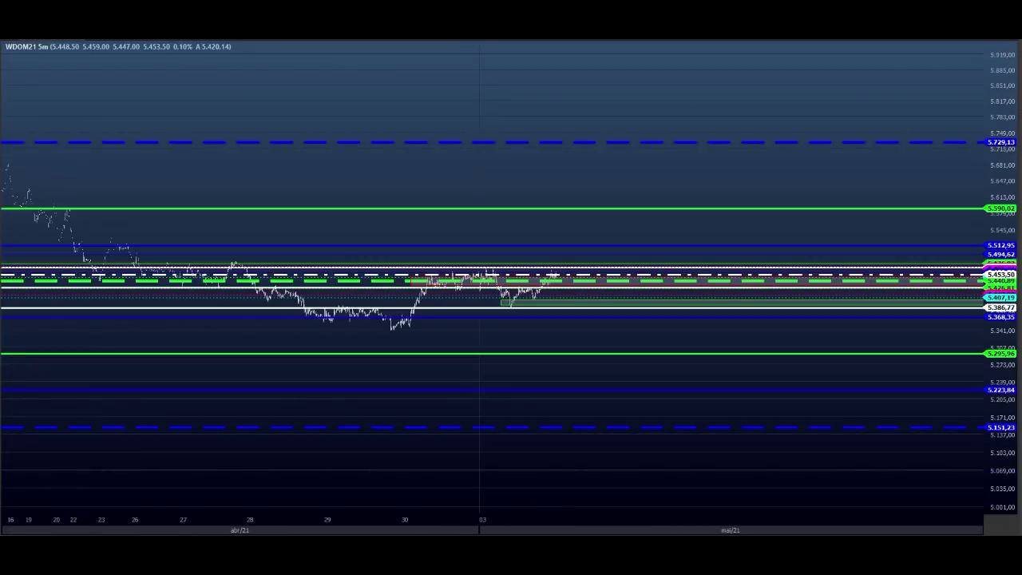
pyautogui.moveTo(8, 155)
pyautogui.mouseDown()
pyautogui.moveTo(504, 351)
pyautogui.moveTo(655, 452)
pyautogui.mouseUp()
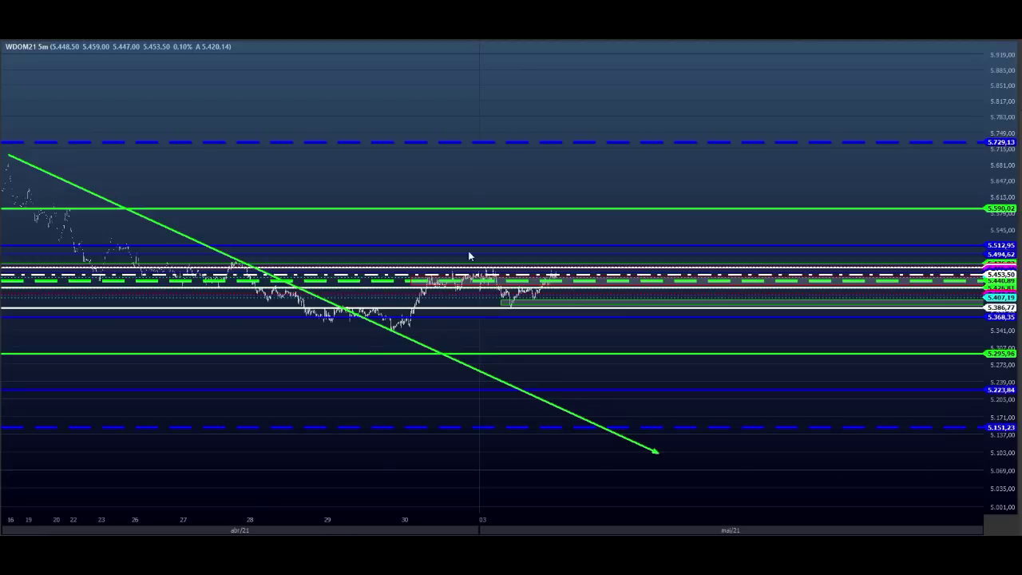
pyautogui.moveTo(472, 217); pyautogui.dragTo(477, 256)
# Trace the swings from the 30 April low with arrows and project them upward through 5.512,95 to above 5.590,02.
pyautogui.moveTo(406, 327); pyautogui.dragTo(495, 263)
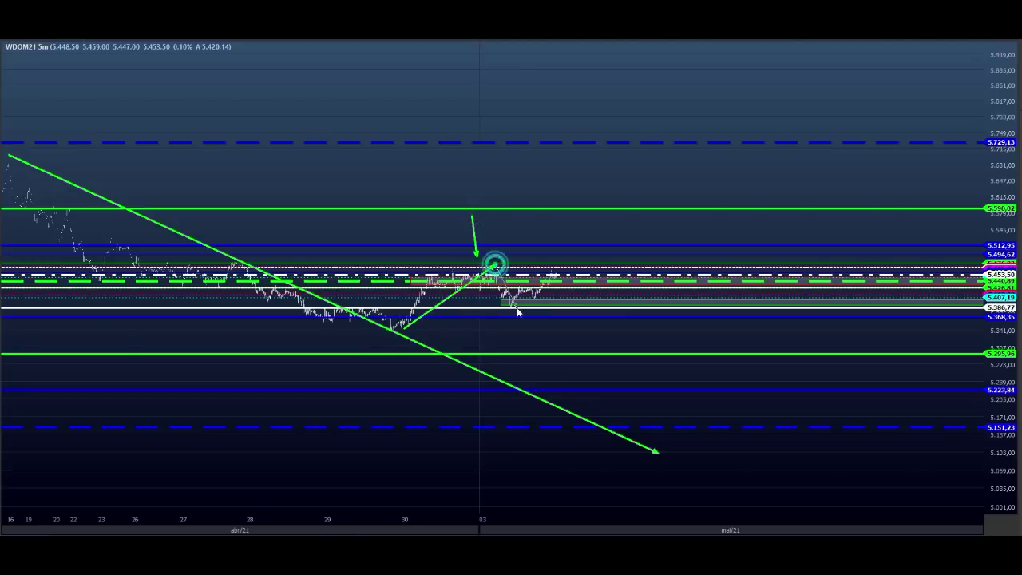
pyautogui.moveTo(518, 309); pyautogui.dragTo(517, 306)
pyautogui.moveTo(527, 302); pyautogui.dragTo(557, 264)
pyautogui.moveTo(557, 265)
pyautogui.mouseDown()
pyautogui.moveTo(573, 289)
pyautogui.moveTo(609, 240)
pyautogui.mouseUp()
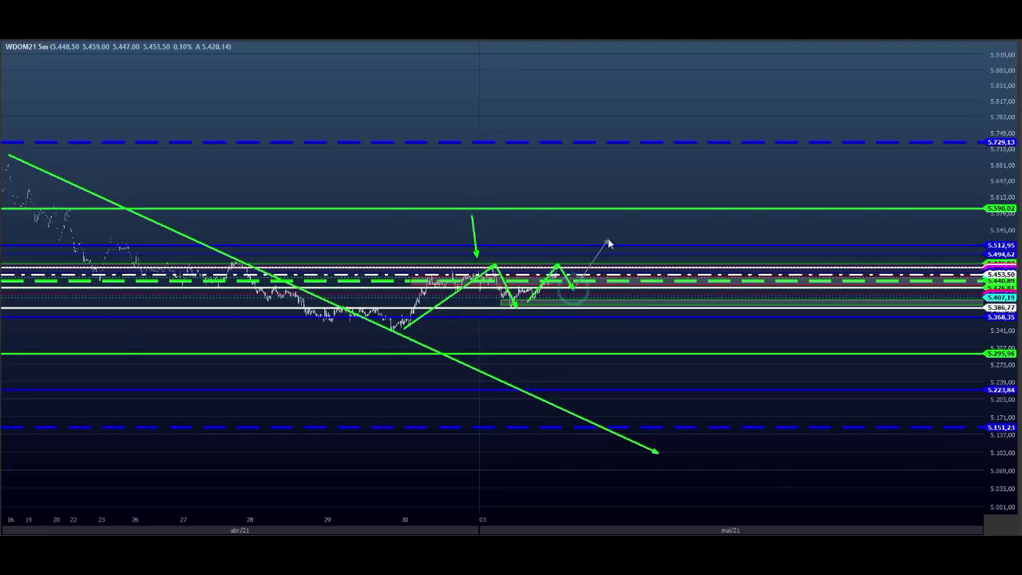
pyautogui.click(607, 239)
pyautogui.click(621, 264)
pyautogui.click(667, 206)
pyautogui.click(677, 215)
pyautogui.doubleClick(692, 193)
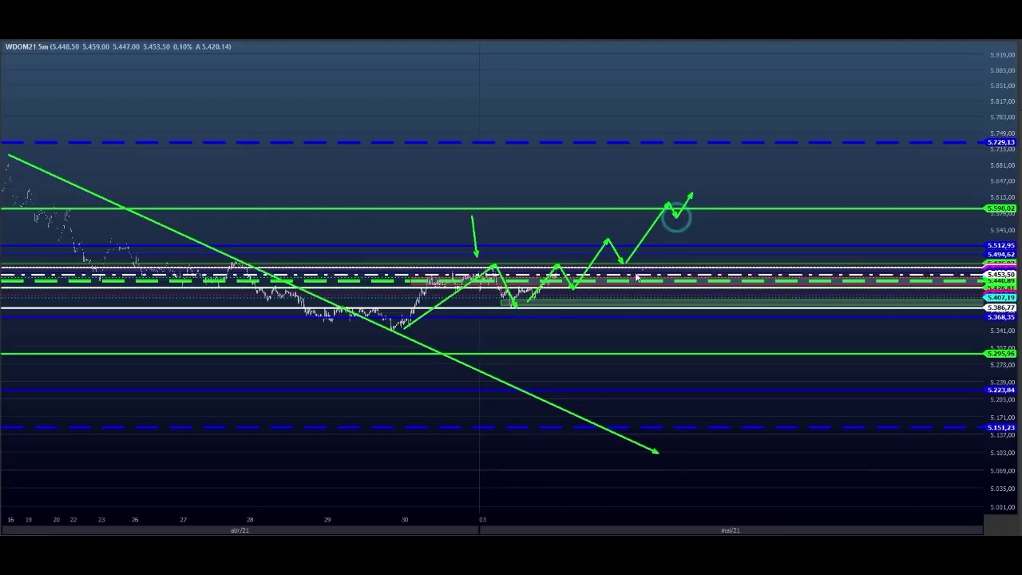
# Draw a rising support arrow along the 30 April and 3 May lows and a horizontal arrow at 5.468,03.
pyautogui.click(372, 336)
pyautogui.click(840, 228)
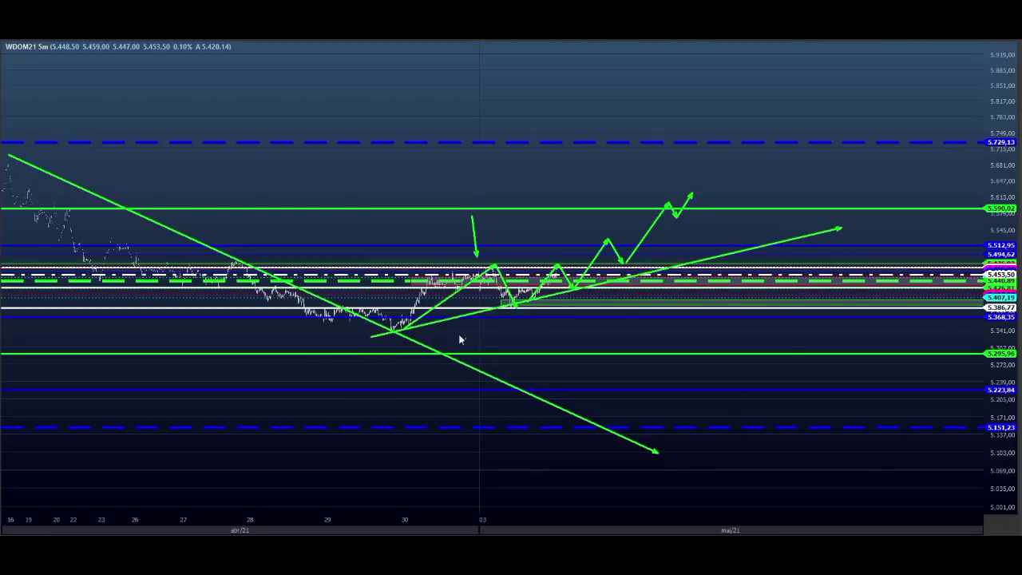
pyautogui.click(412, 269)
pyautogui.click(838, 267)
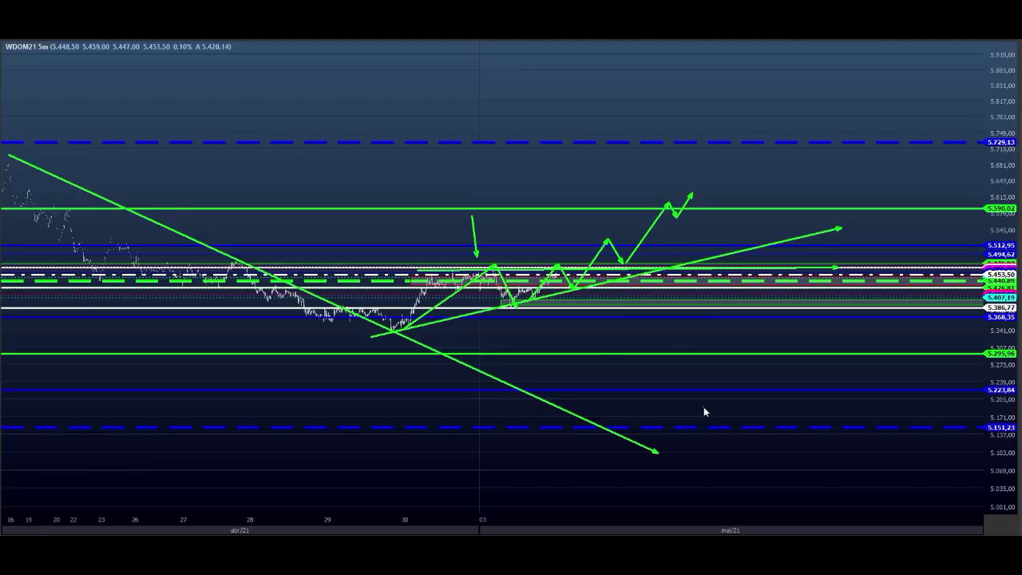
# Project a falling zigzag of arrows from about 5.440,89 through 5.386,77 to below 5.295,96.
pyautogui.click(578, 284)
pyautogui.click(598, 305)
pyautogui.click(612, 294)
pyautogui.click(627, 316)
pyautogui.click(639, 299)
pyautogui.click(662, 370)
pyautogui.click(679, 343)
pyautogui.click(693, 364)
# Continue the path with a rebound to about 5.440,89, a fall to 5.295,96 and a rise to 5.590,02.
pyautogui.click(722, 288)
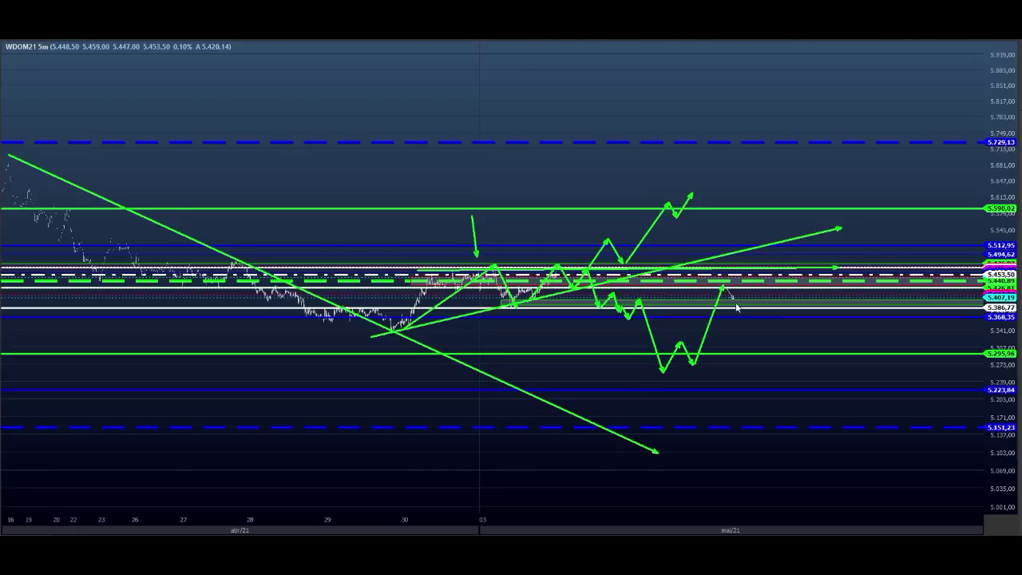
pyautogui.click(753, 285)
pyautogui.click(775, 350)
pyautogui.doubleClick(844, 209)
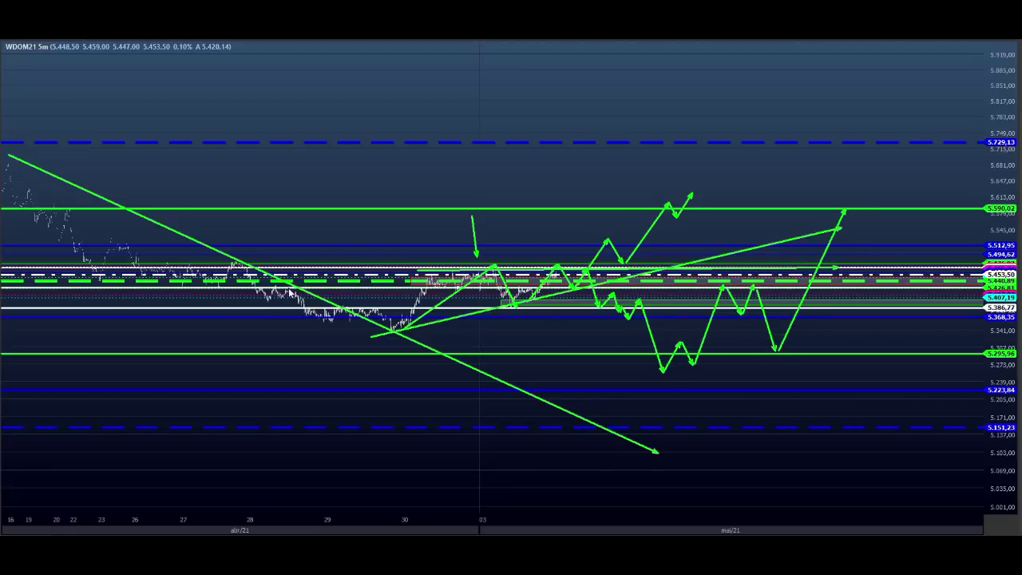
# Draw two diverging arrows from the 28 April prices, one toward 5.494,62 and one toward 5.295,96, and clear all drawings.
pyautogui.moveTo(273, 288); pyautogui.dragTo(855, 251)
pyautogui.moveTo(295, 322); pyautogui.dragTo(872, 326)
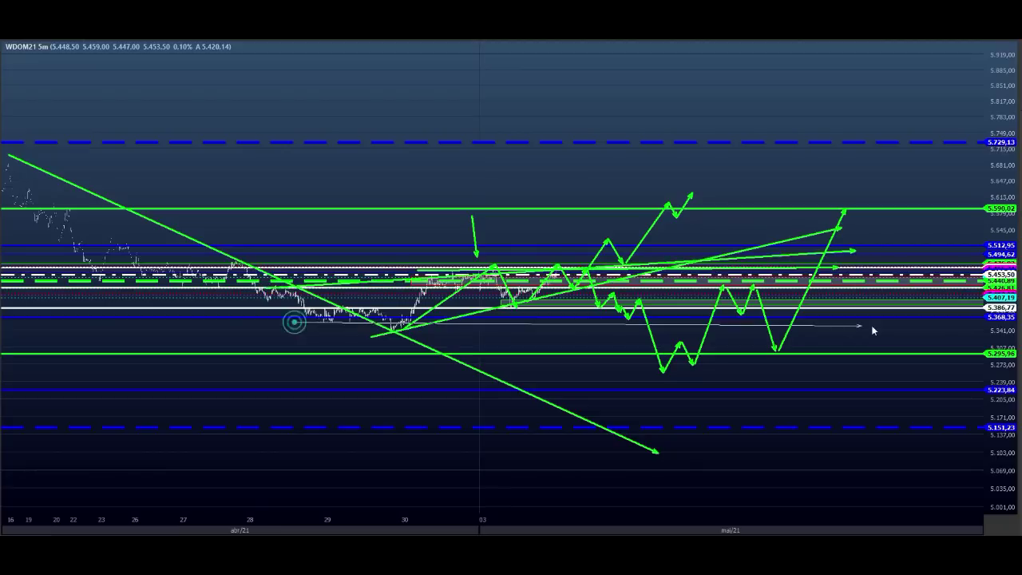
pyautogui.click(949, 359)
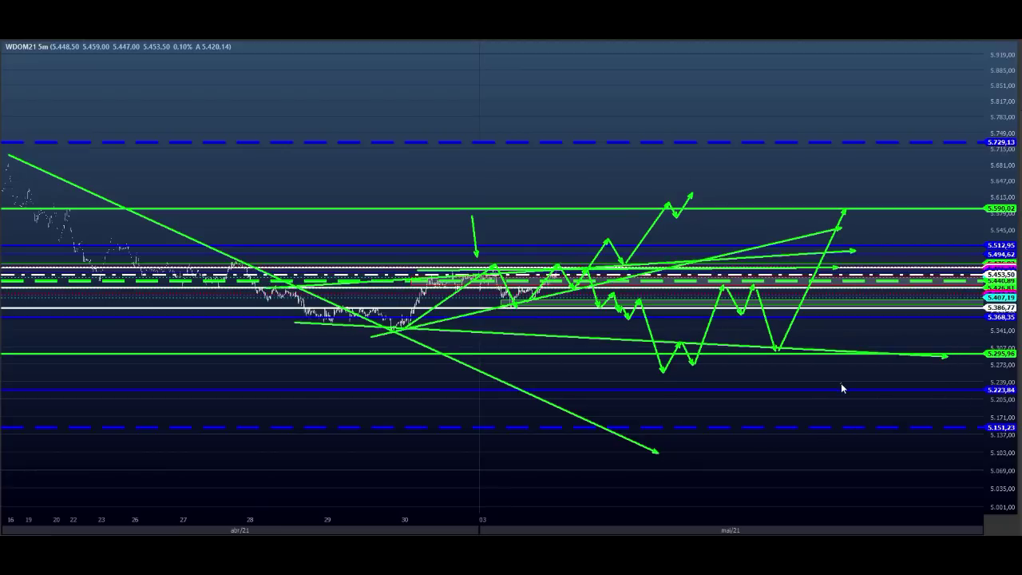
pyautogui.press('Escape')
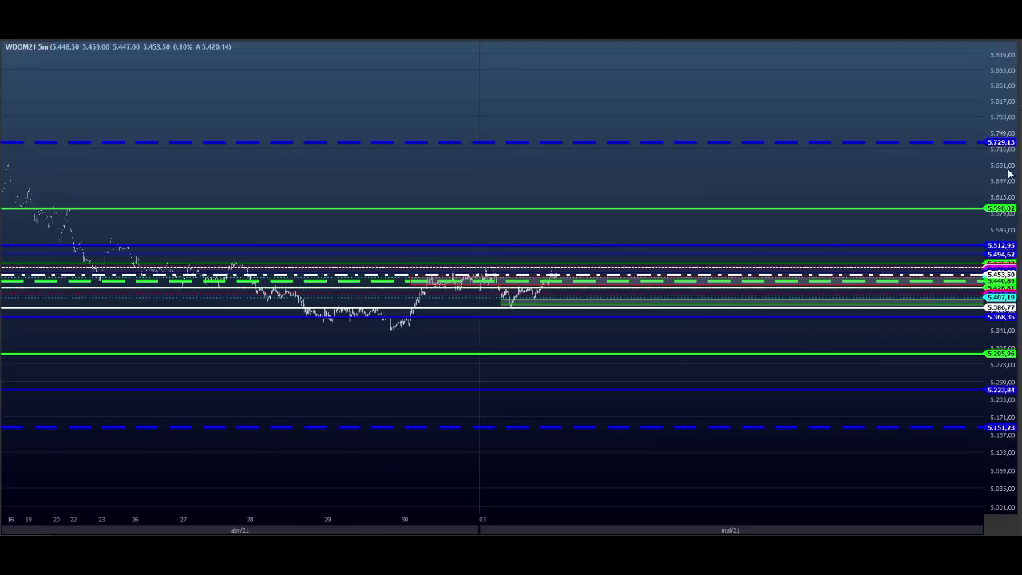
# Examine the 3 May candles up close between the 5.368,35 and 5.468,03 levels.
pyautogui.moveTo(1004, 203); pyautogui.dragTo(984, 117)
pyautogui.click(474, 207)
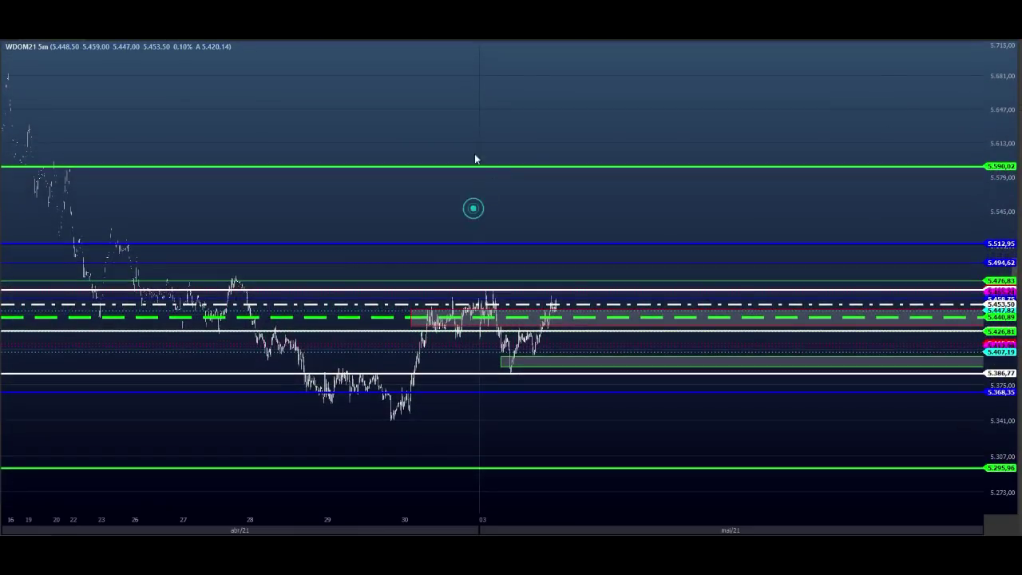
pyautogui.scroll(6, 511, 279)
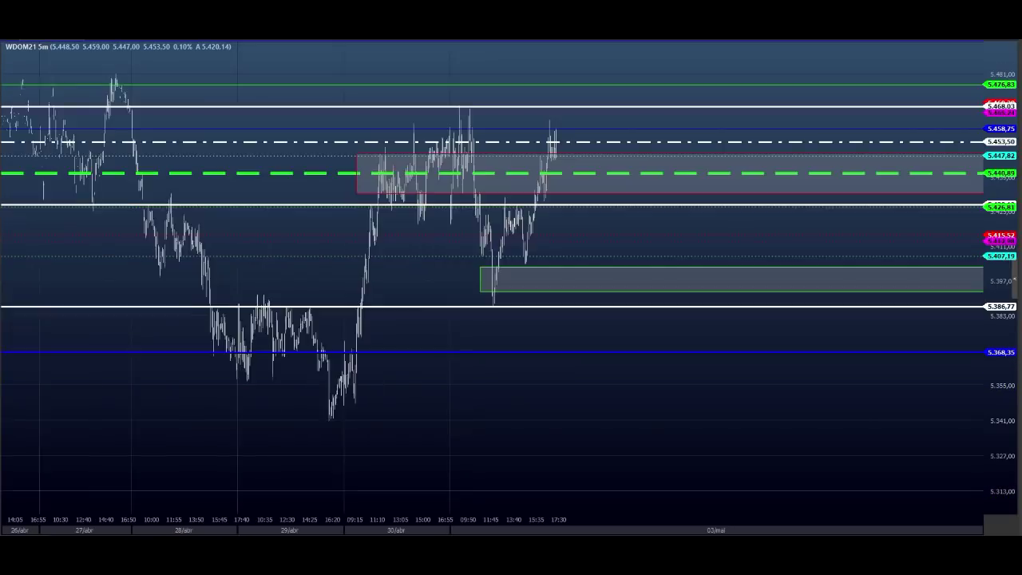
pyautogui.scroll(5, 511, 279)
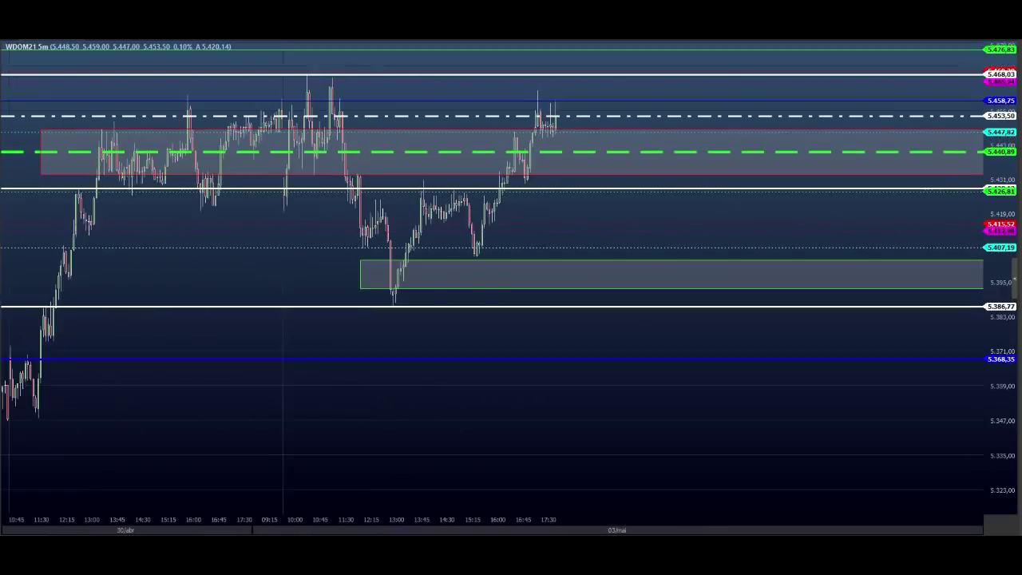
pyautogui.scroll(1, 899, 229)
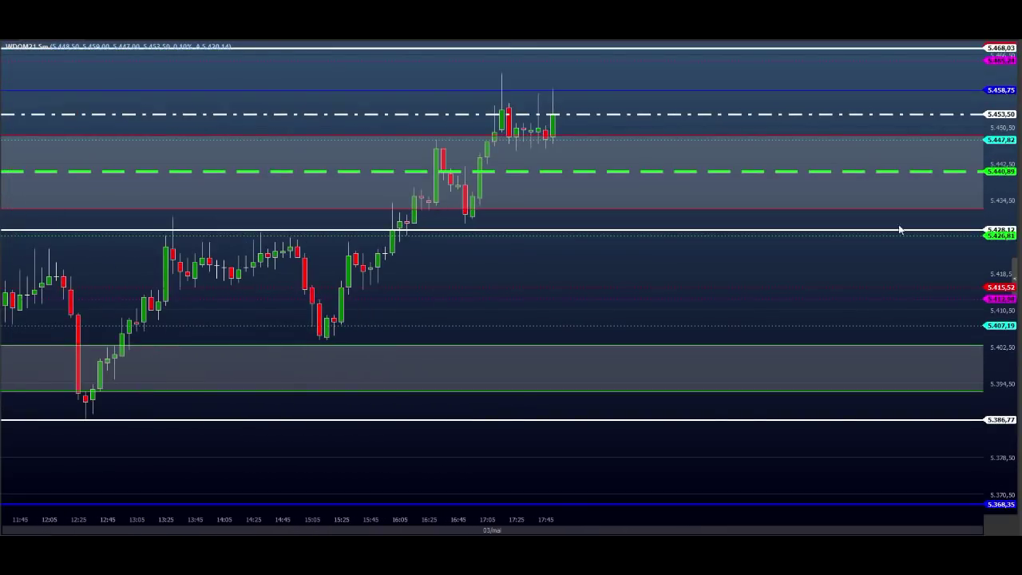
pyautogui.moveTo(1001, 262); pyautogui.dragTo(999, 254)
pyautogui.moveTo(1003, 152); pyautogui.dragTo(1003, 158)
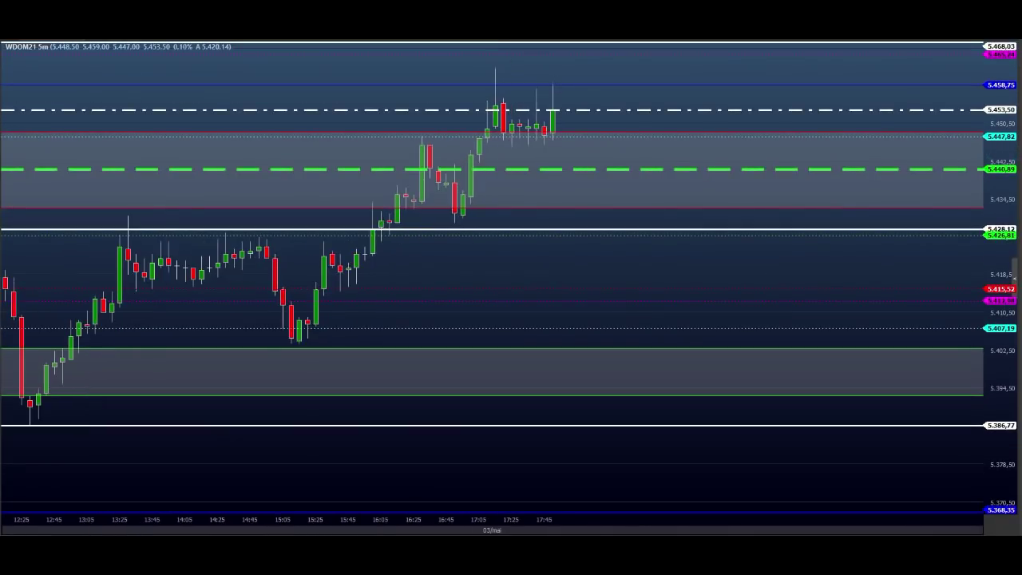
pyautogui.scroll(1, 491, 279)
pyautogui.moveTo(1002, 164); pyautogui.dragTo(1003, 195)
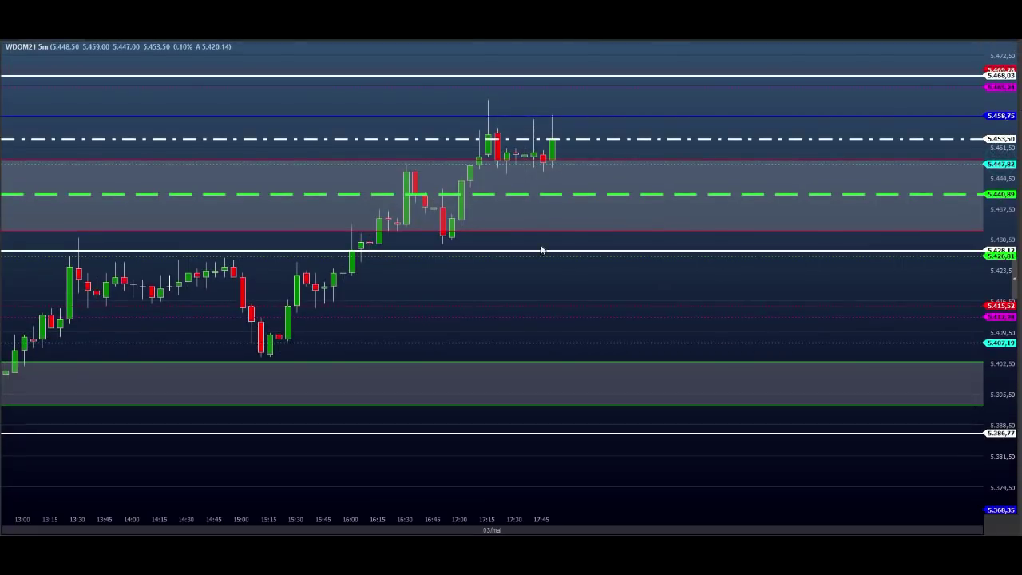